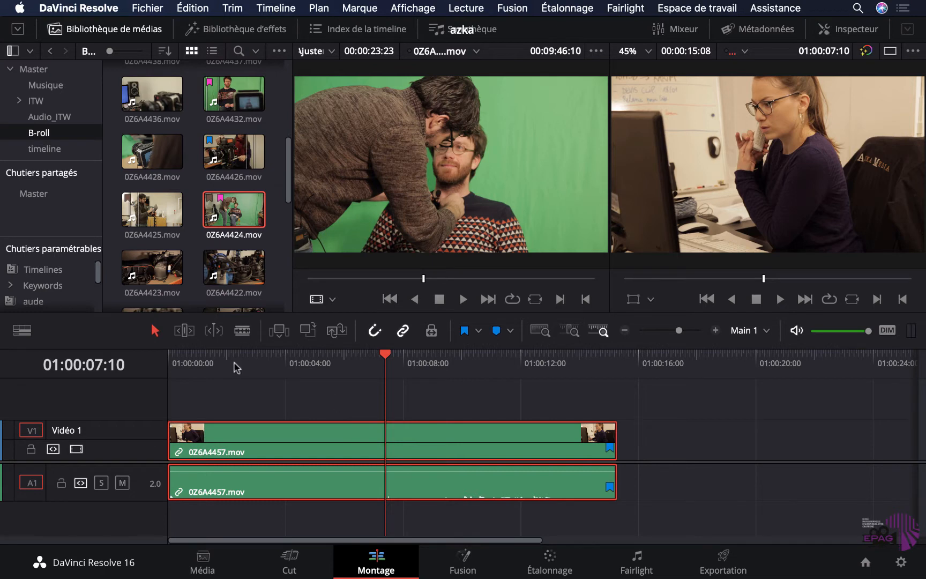
Delete the monatge timeline from the timeline bin and confirm the deletion
{"action": "left_click", "coordinate": [63, 148]}
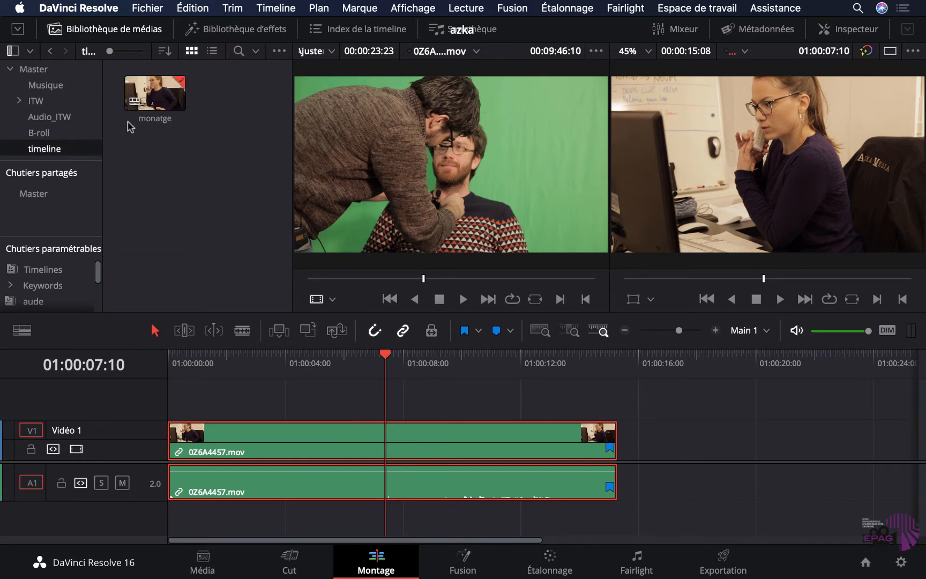
{"action": "key", "text": "Delete"}
{"action": "key", "text": "Return"}
Create a new timeline from the B-roll clip 0Z6A4457.mov, keeping the default name and using its selected in and out points
{"action": "left_click", "coordinate": [38, 133]}
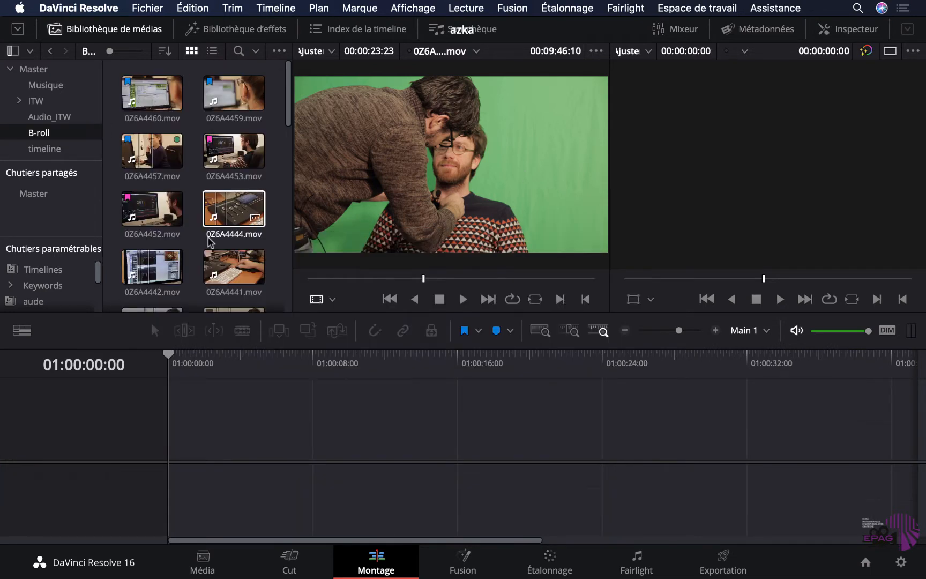
{"action": "left_click", "coordinate": [150, 146]}
{"action": "left_click_drag", "start_coordinate": [149, 146], "coordinate": [213, 409]}
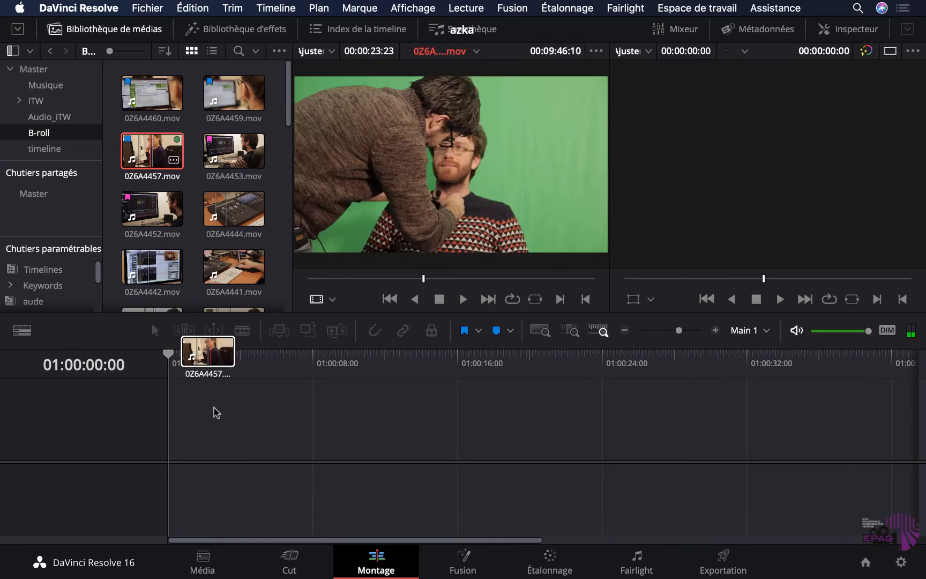
{"action": "left_click_drag", "start_coordinate": [160, 171], "coordinate": [156, 170]}
{"action": "right_click", "coordinate": [159, 156]}
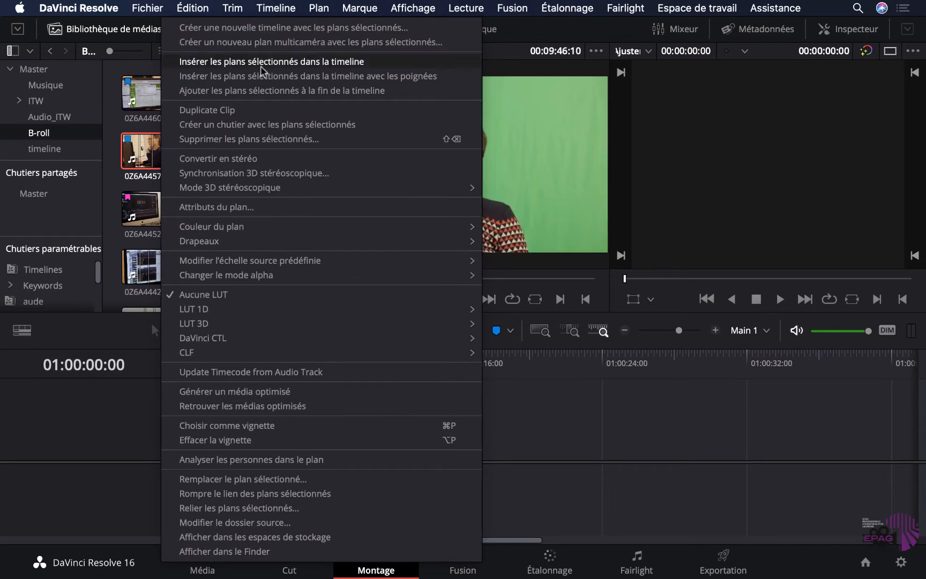
{"action": "left_click", "coordinate": [290, 30]}
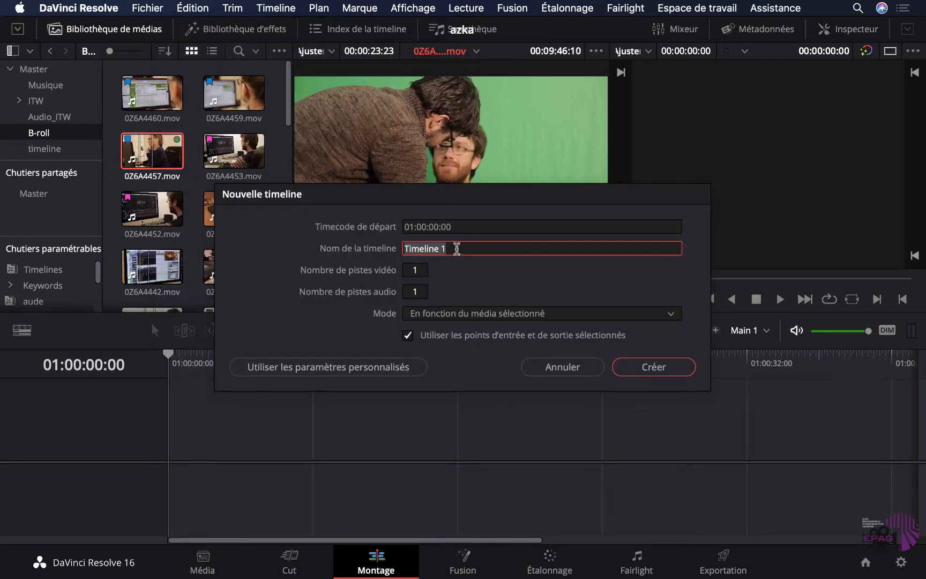
{"action": "left_click", "coordinate": [653, 366]}
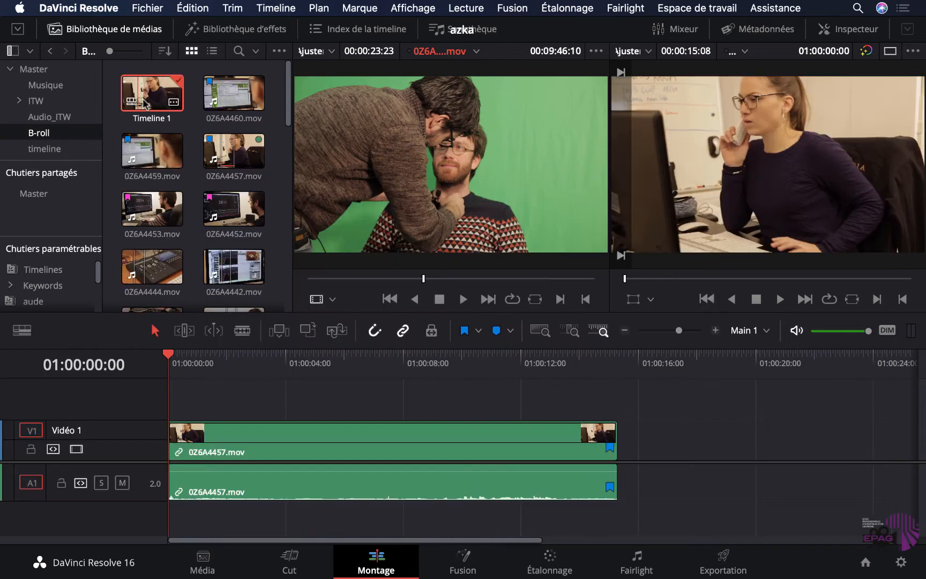
Move Timeline 1 from the B-roll bin into the timeline bin and return to the B-roll bin
{"action": "left_click_drag", "start_coordinate": [151, 96], "coordinate": [39, 151]}
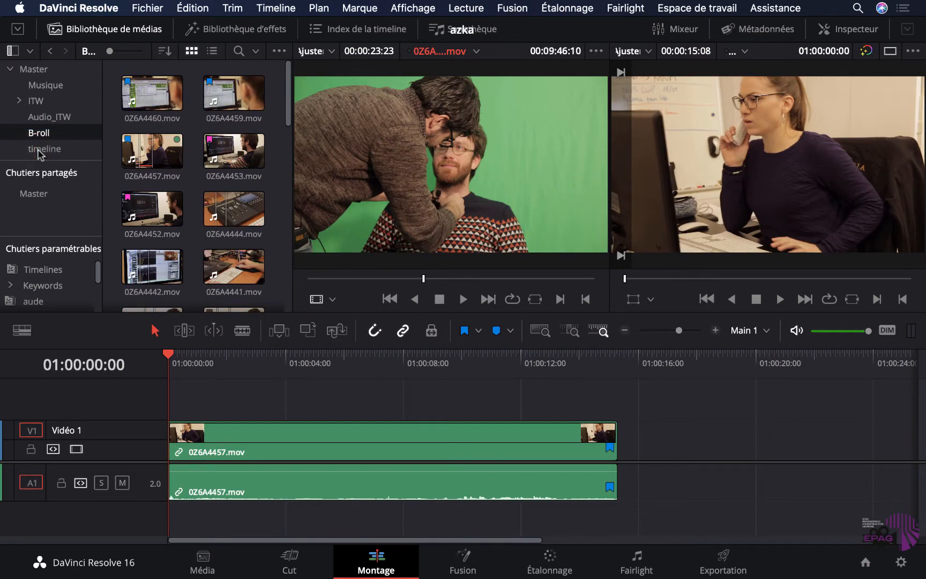
{"action": "left_click", "coordinate": [46, 150]}
{"action": "left_click", "coordinate": [36, 135]}
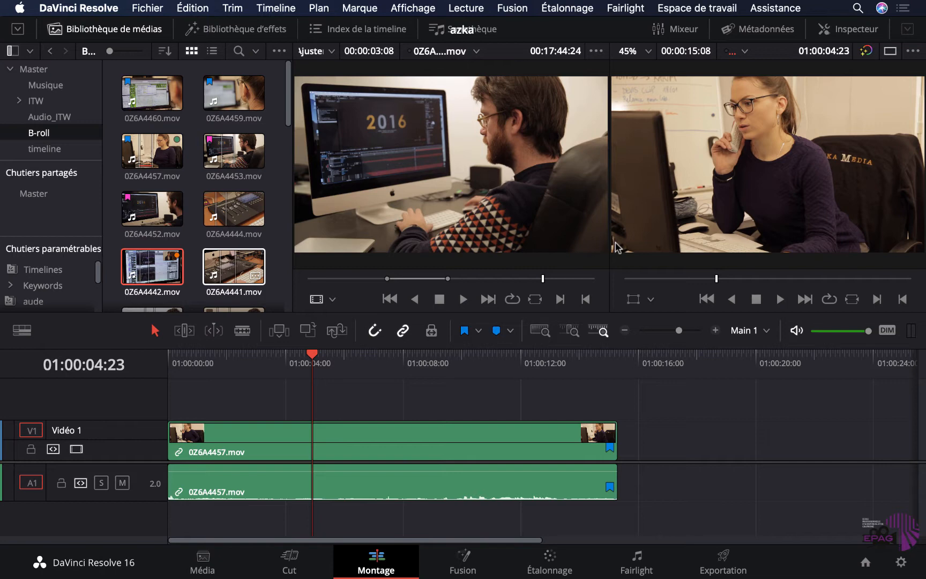
Load the clip 0Z6A4453.mov in the source viewer and display the metadata
{"action": "double_click", "coordinate": [232, 156]}
{"action": "right_click", "coordinate": [232, 155]}
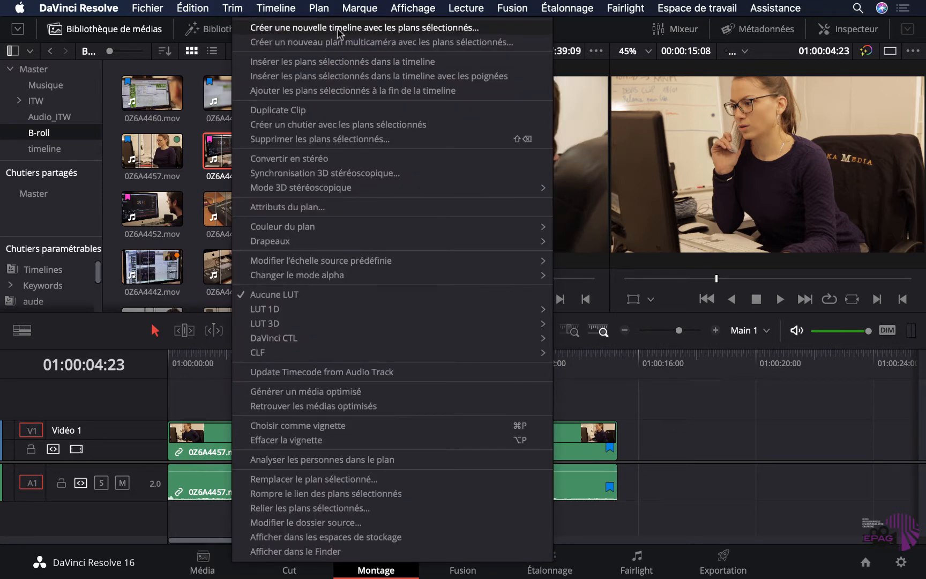
{"action": "left_click", "coordinate": [209, 195]}
{"action": "left_click", "coordinate": [227, 139]}
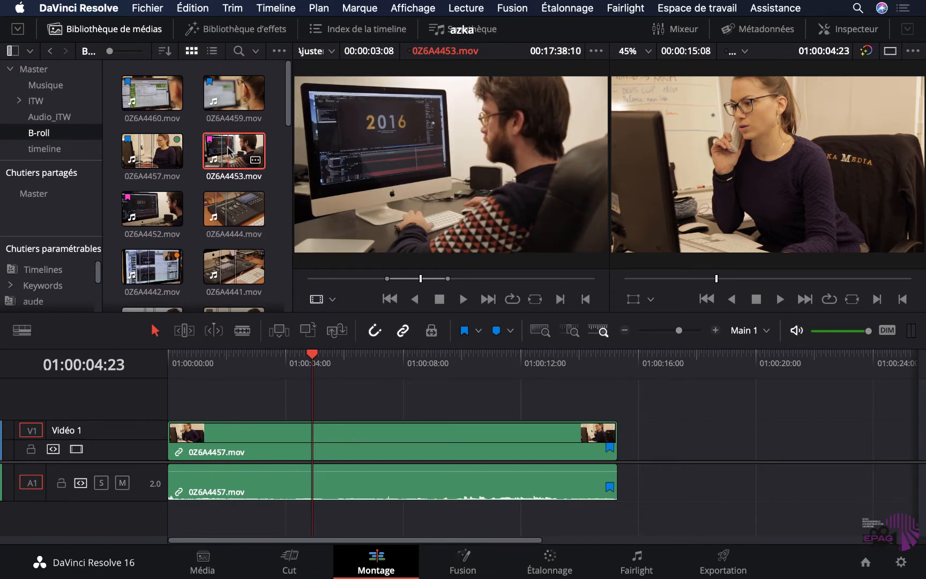
{"action": "mouse_move", "coordinate": [228, 149]}
{"action": "left_mouse_down"}
{"action": "mouse_move", "coordinate": [212, 397]}
{"action": "mouse_move", "coordinate": [228, 157]}
{"action": "left_mouse_up"}
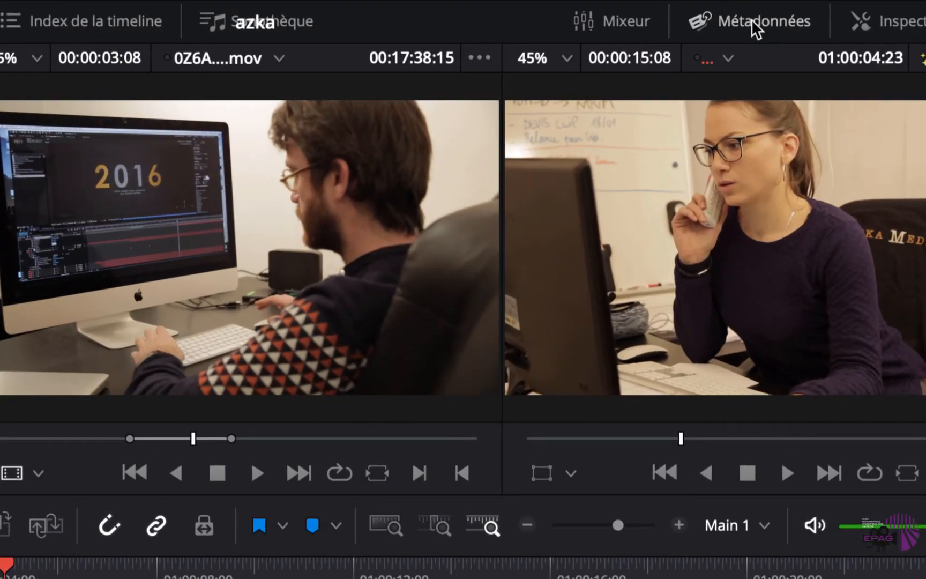
{"action": "left_click", "coordinate": [752, 19]}
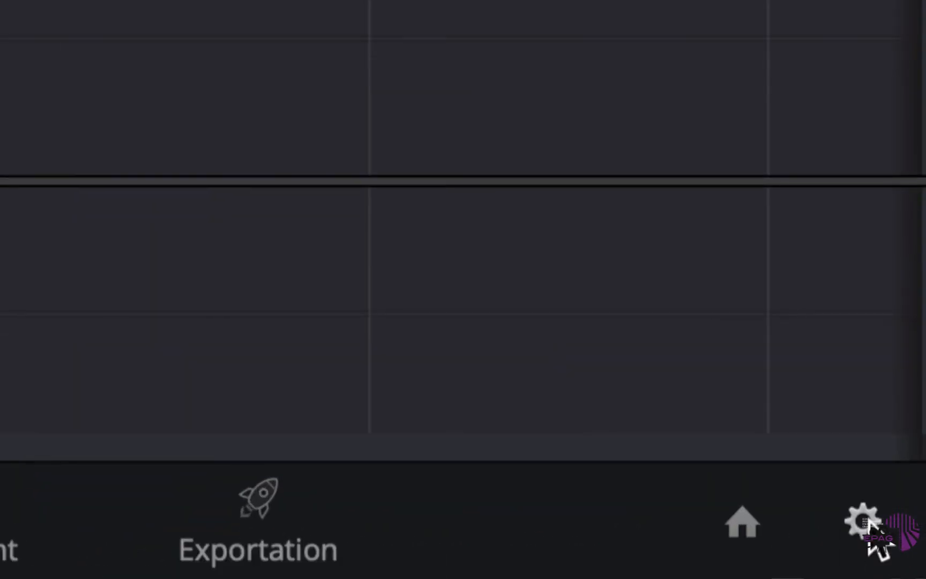
Set the timeline resolution in the project settings to 1280 x 720 HD 720P and save
{"action": "left_click", "coordinate": [868, 521]}
{"action": "left_click", "coordinate": [655, 171]}
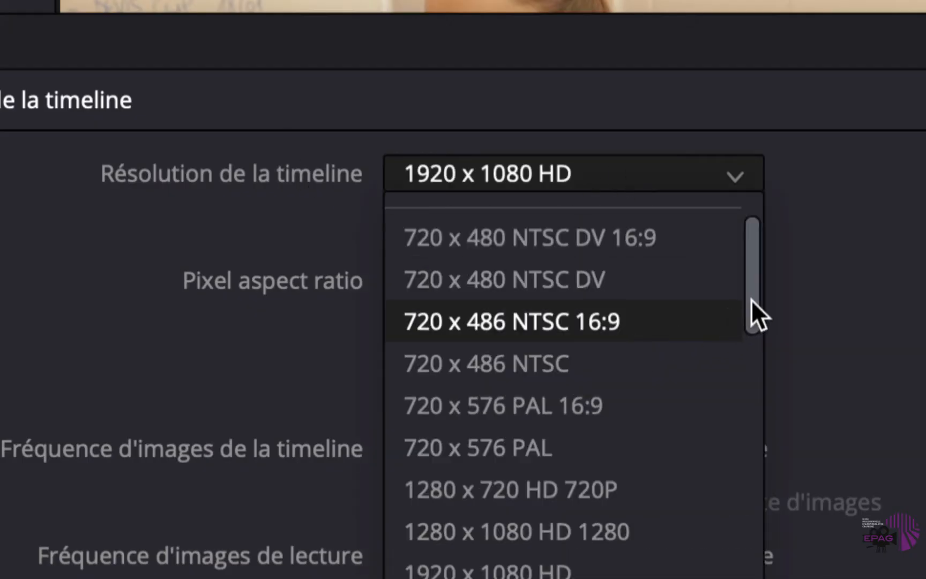
{"action": "scroll", "coordinate": [751, 299], "scroll_direction": "down", "scroll_amount": 4}
{"action": "scroll", "coordinate": [751, 361], "scroll_direction": "up", "scroll_amount": 1}
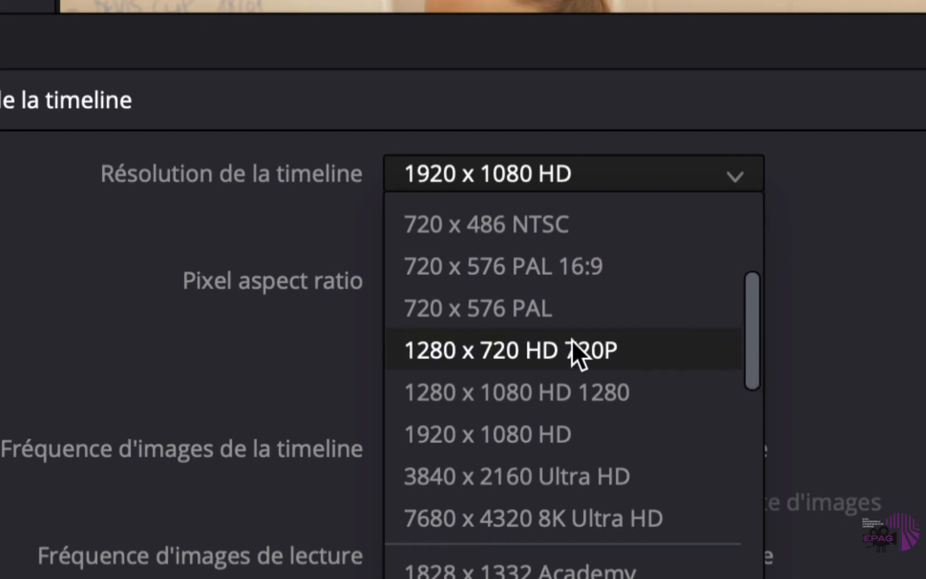
{"action": "left_click", "coordinate": [537, 351]}
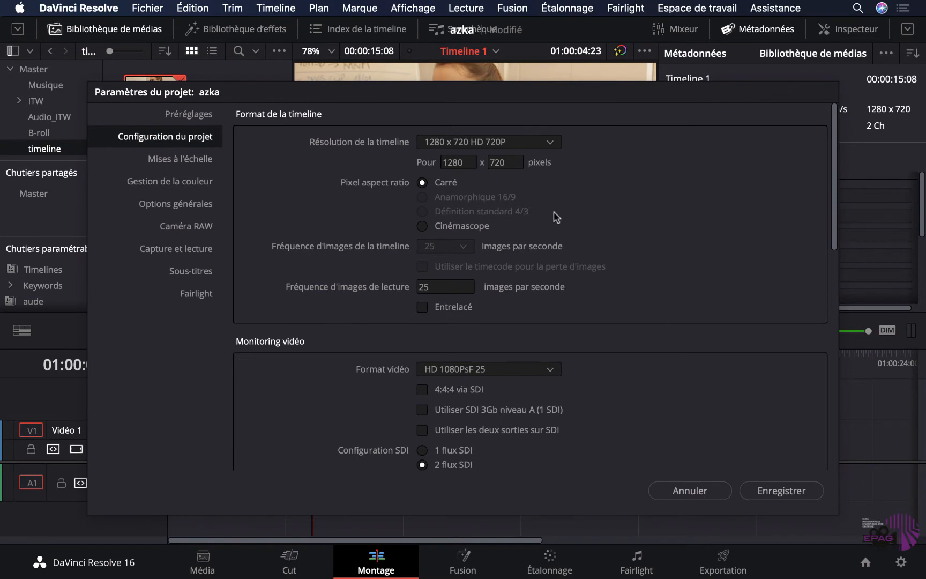
{"action": "left_click", "coordinate": [761, 490]}
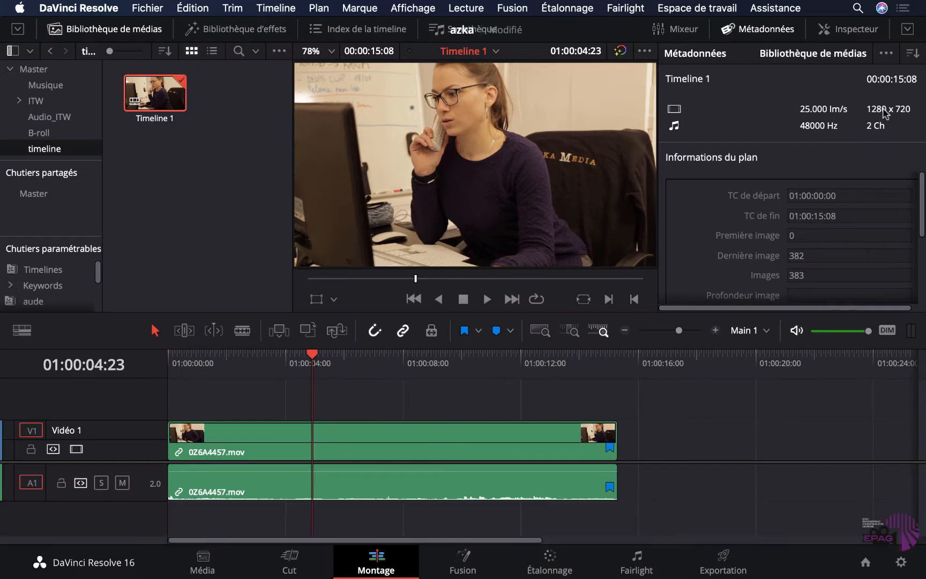
Create a second timeline from the B-roll clip 0Z6A4453.mov with the default name, based on the selected media
{"action": "left_click", "coordinate": [67, 133]}
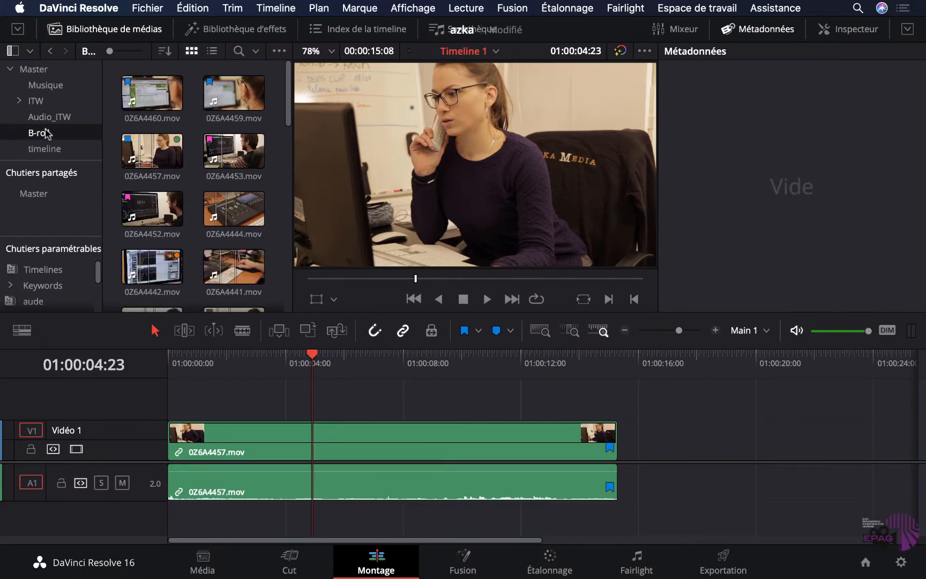
{"action": "left_click", "coordinate": [230, 94]}
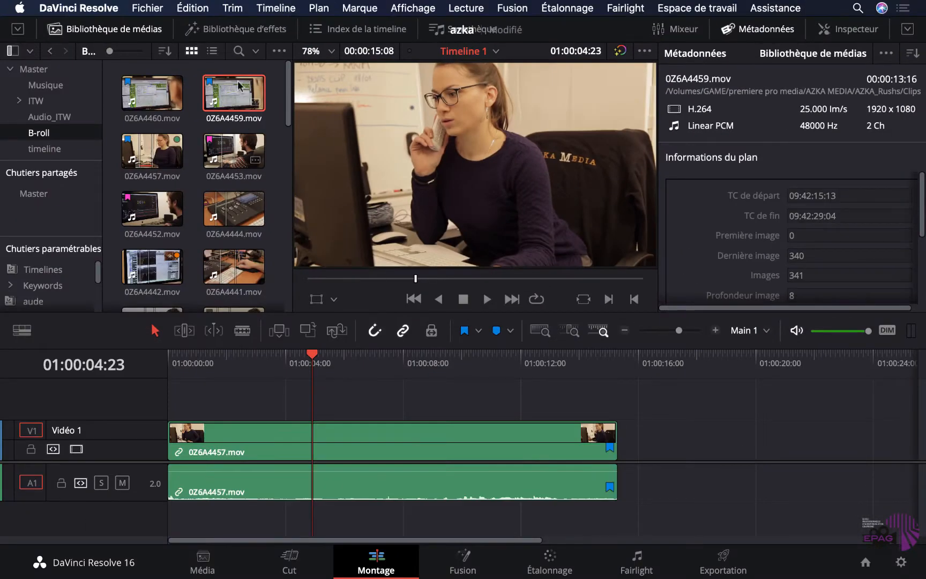
{"action": "left_click", "coordinate": [229, 140]}
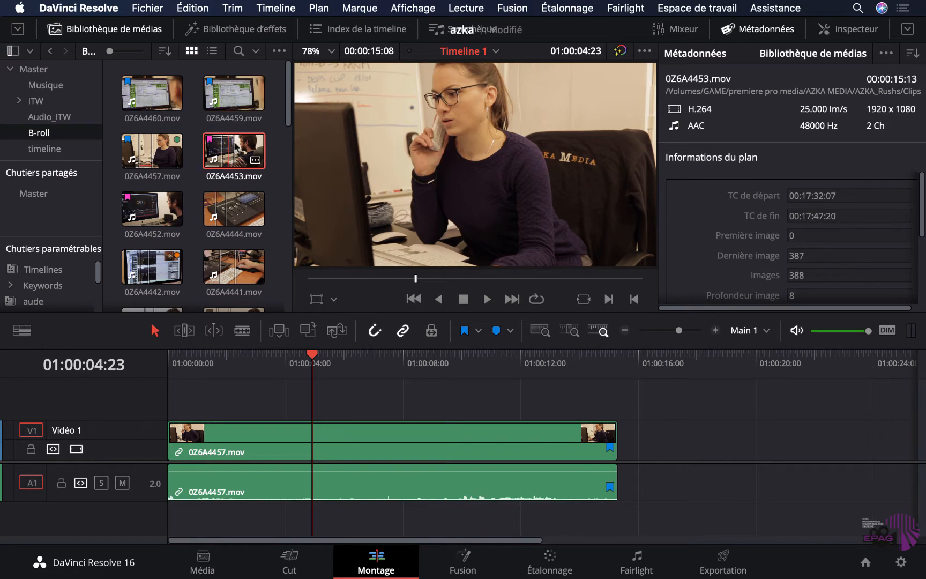
{"action": "right_click", "coordinate": [230, 149]}
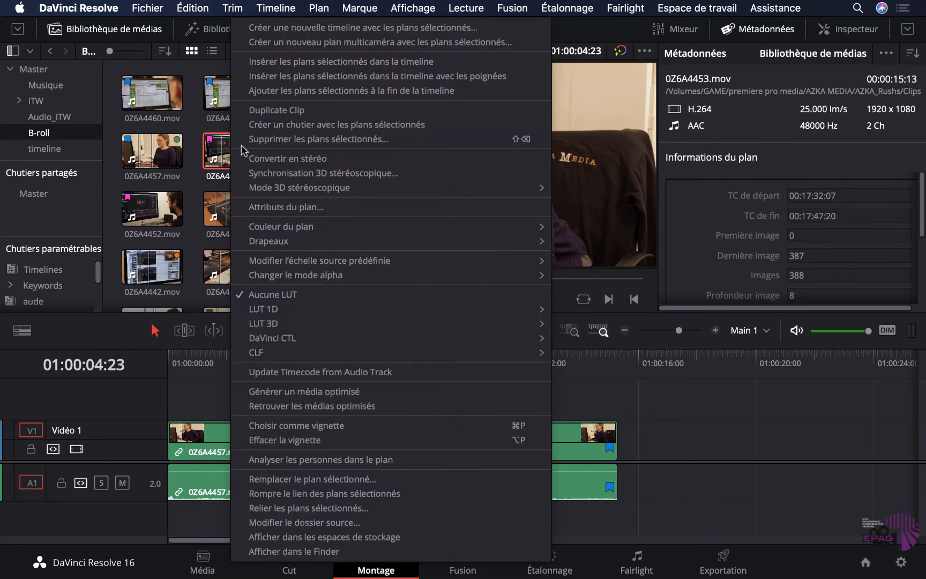
{"action": "left_click", "coordinate": [363, 28]}
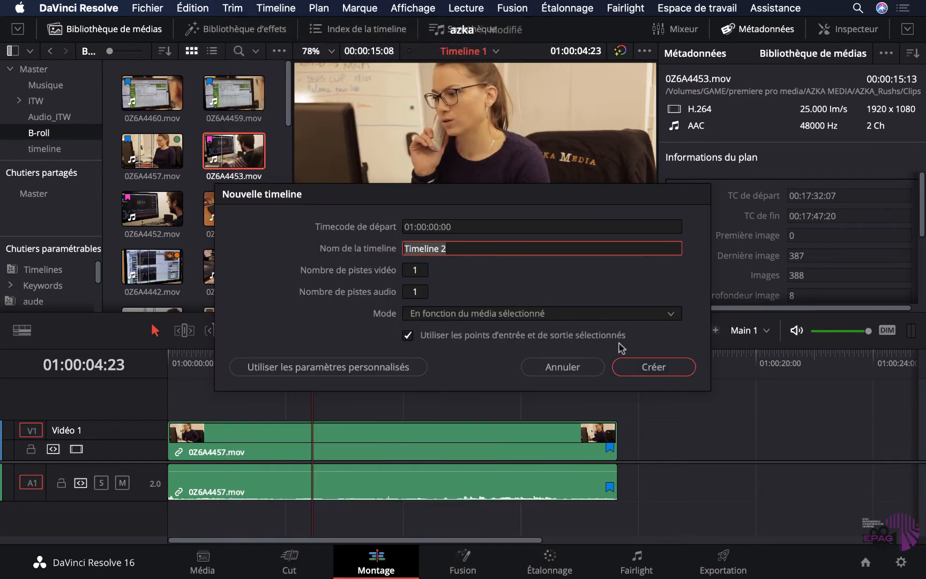
{"action": "left_click", "coordinate": [648, 366]}
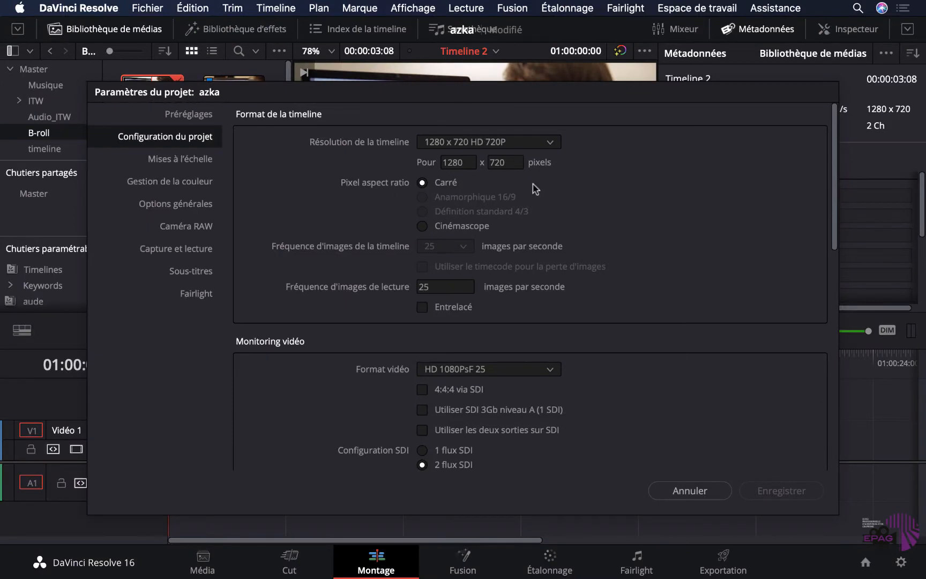
Compare the metadata of clips 0Z6A4459.mov and 0Z6A4457.mov with the timeline format in the project settings
{"action": "left_click", "coordinate": [688, 492]}
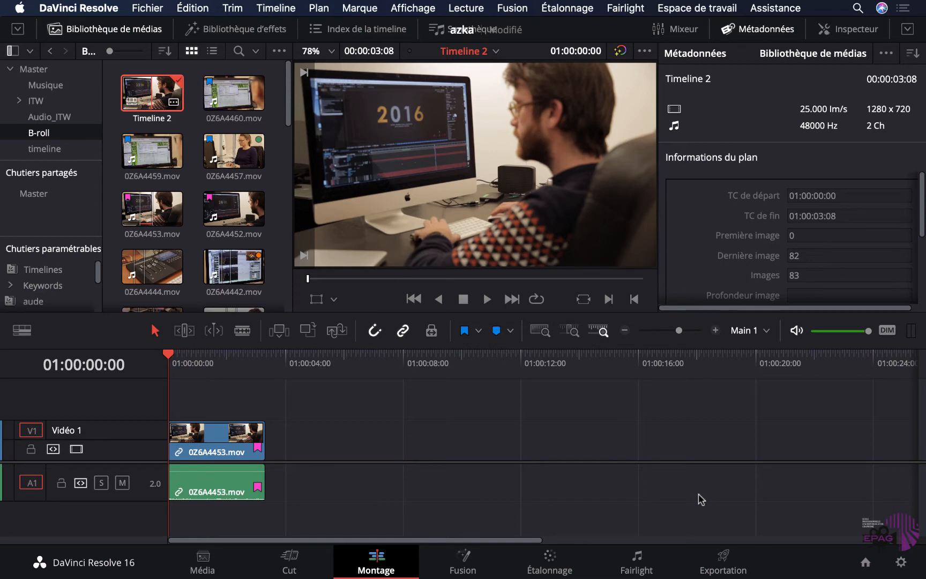
{"action": "left_click", "coordinate": [180, 157]}
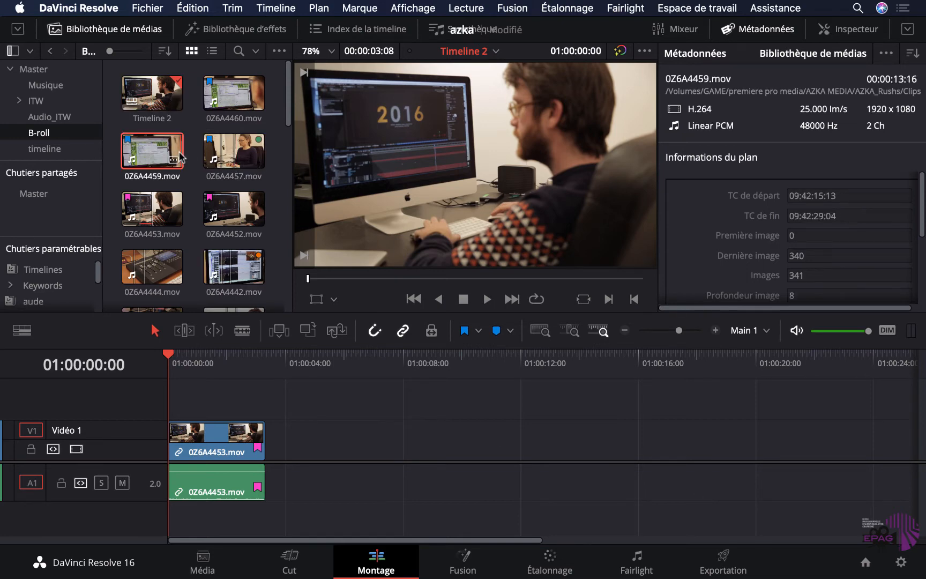
{"action": "left_click", "coordinate": [901, 563]}
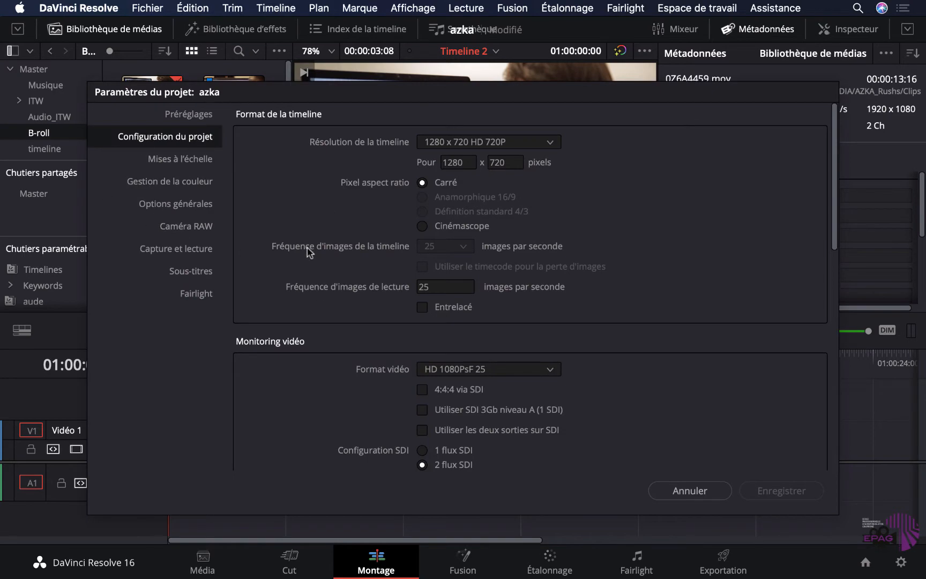
{"action": "left_click", "coordinate": [691, 491]}
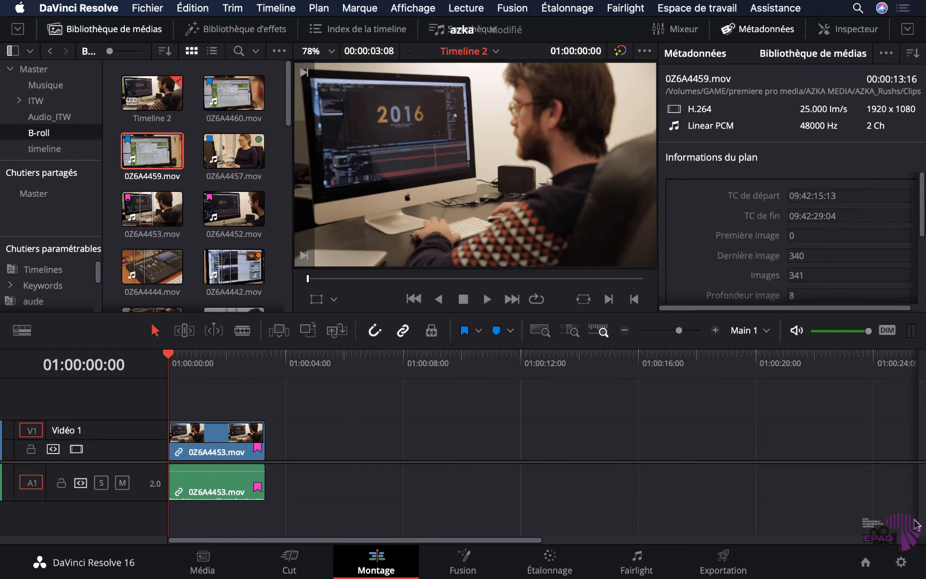
{"action": "left_click", "coordinate": [900, 561]}
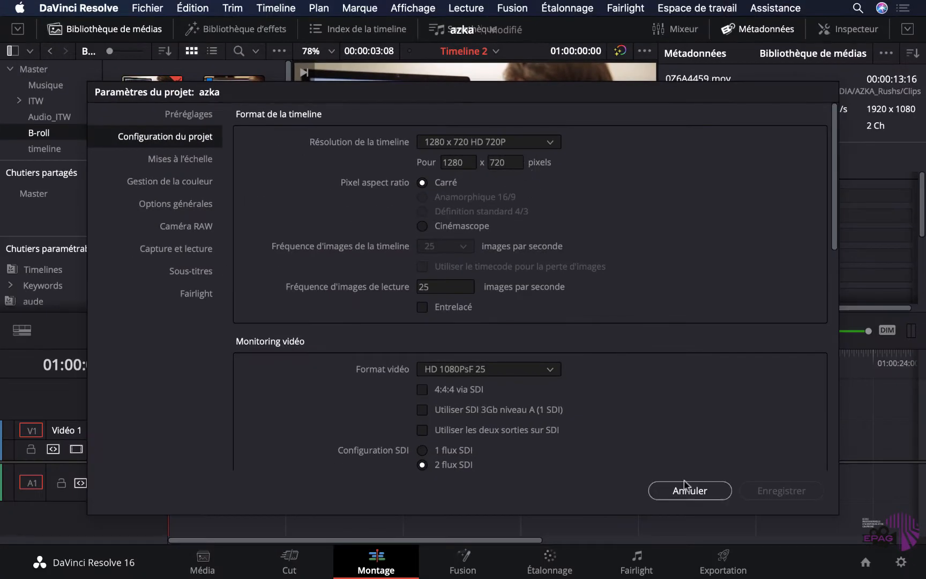
{"action": "left_click", "coordinate": [685, 487]}
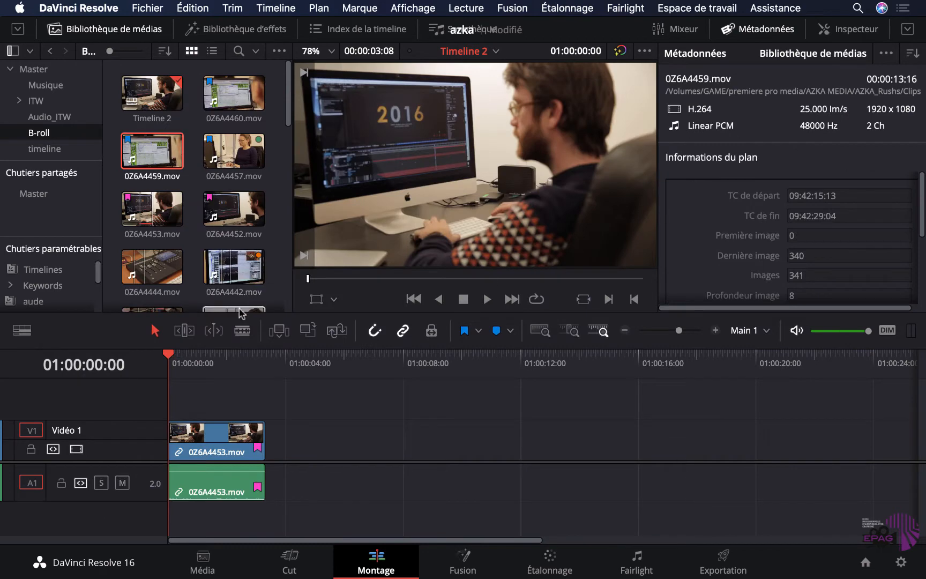
{"action": "left_click", "coordinate": [235, 166]}
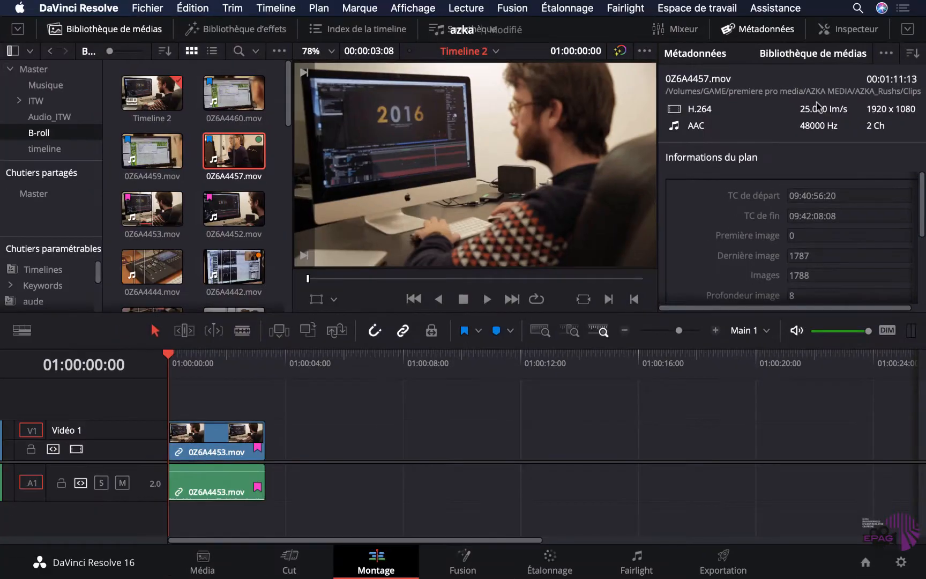
Set the timeline resolution in the project settings to 1920 x 1080 HD and save
{"action": "left_click", "coordinate": [901, 561]}
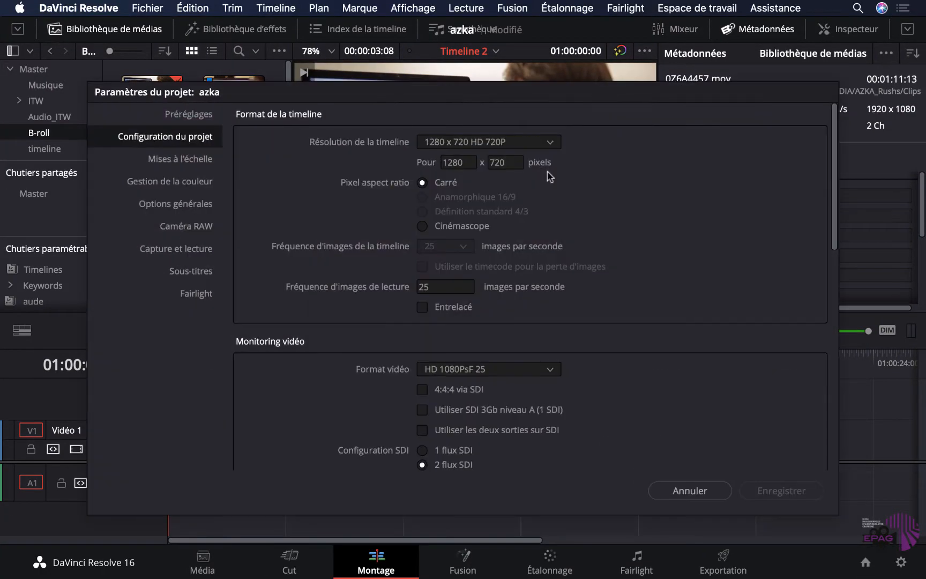
{"action": "left_click", "coordinate": [538, 144]}
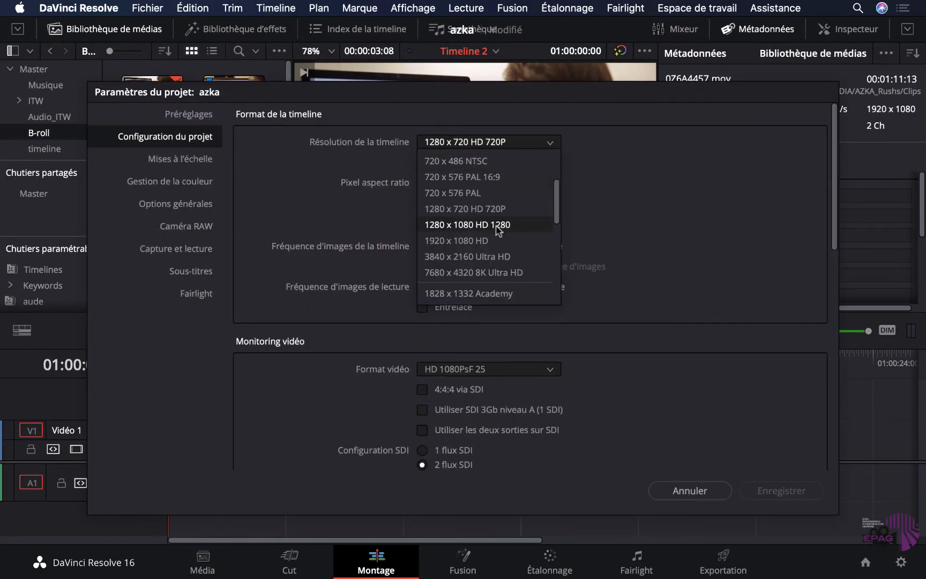
{"action": "left_click", "coordinate": [453, 241]}
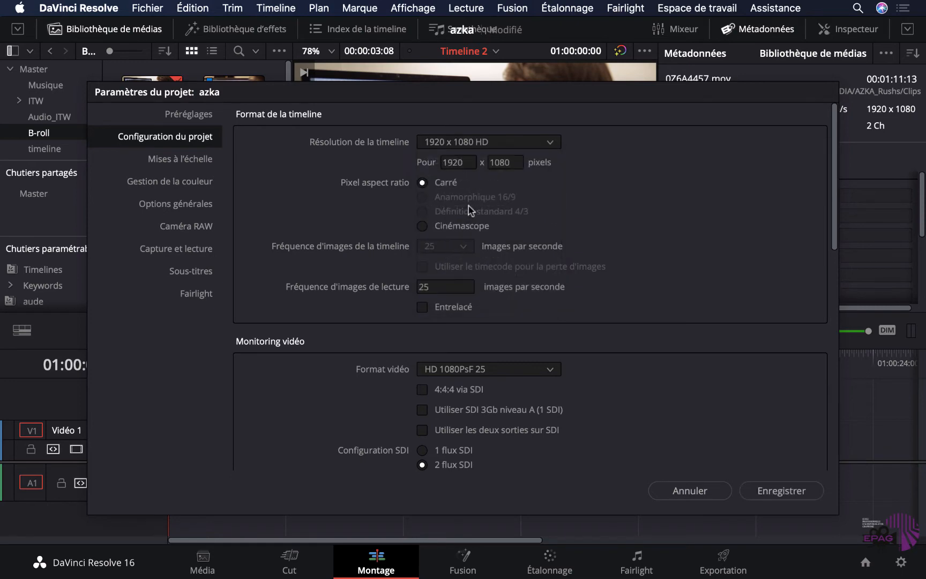
{"action": "left_click", "coordinate": [792, 490]}
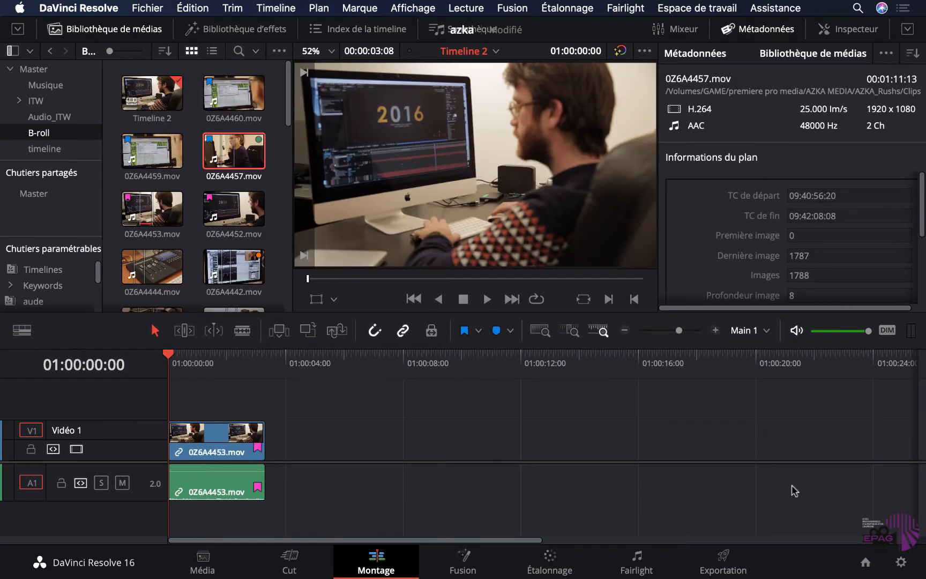
Delete Timeline 2 from the B-roll bin
{"action": "left_click", "coordinate": [150, 90]}
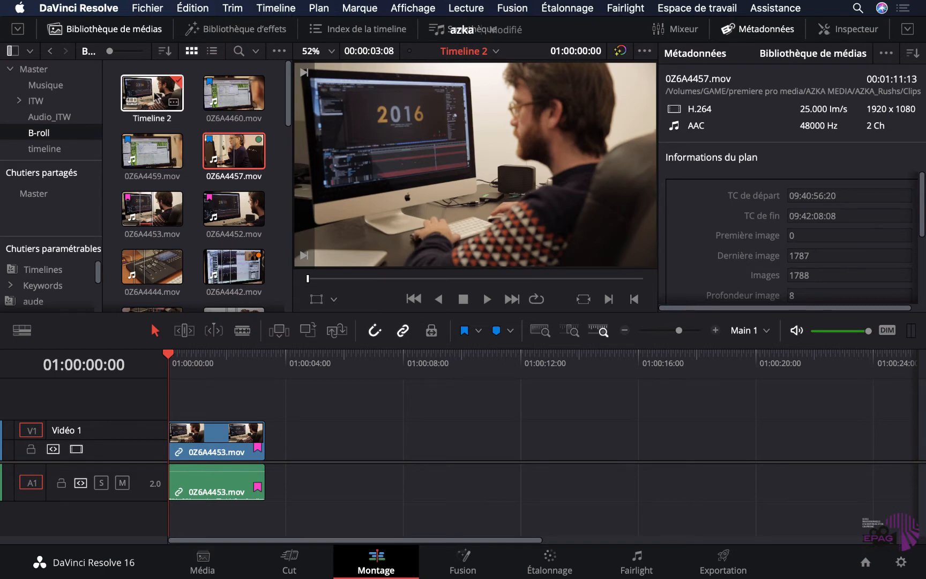
{"action": "key", "text": "Delete"}
{"action": "key", "text": "Escape"}
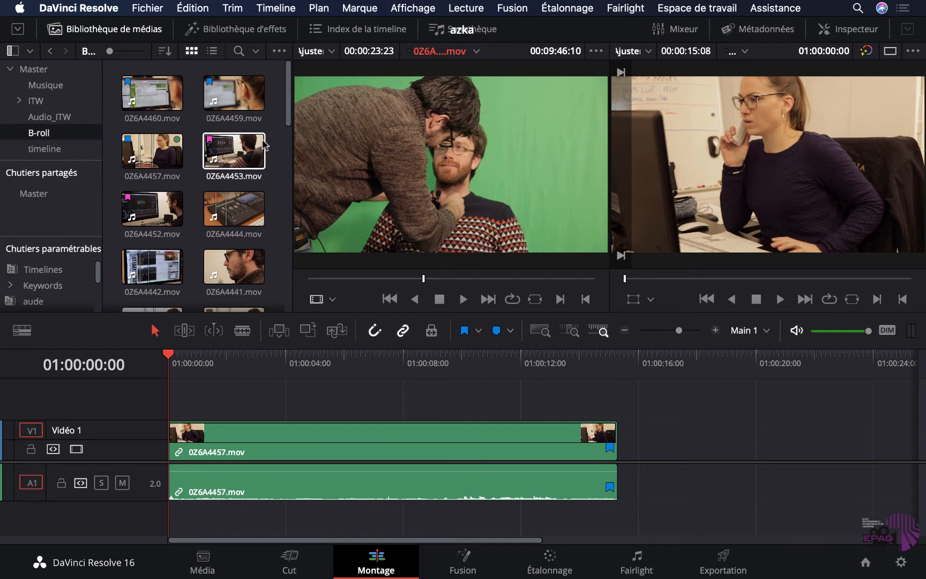
Load clip 0Z6A4444.mov from the B-roll bin in the source viewer and move the timeline playhead to about 01:00:07:05
{"action": "left_click", "coordinate": [231, 144]}
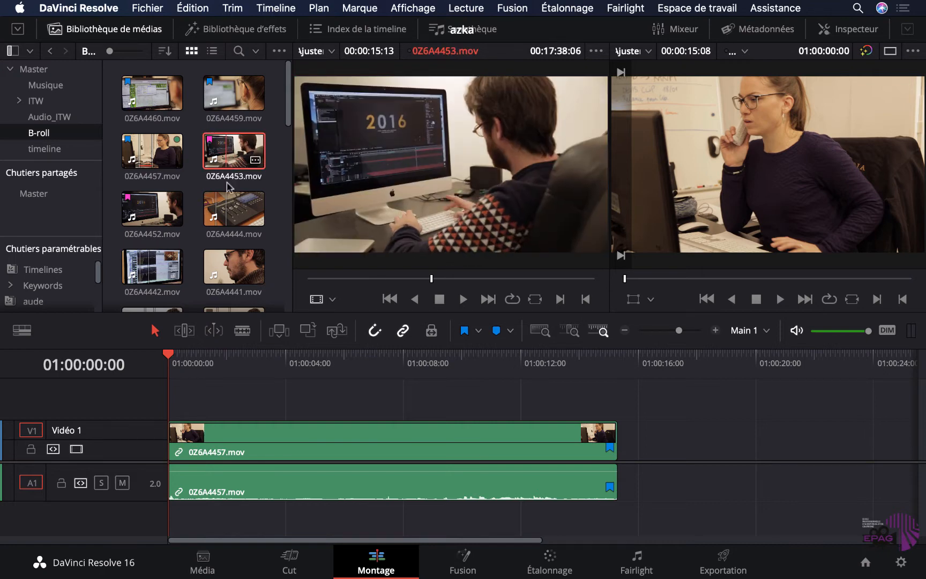
{"action": "left_click", "coordinate": [234, 210]}
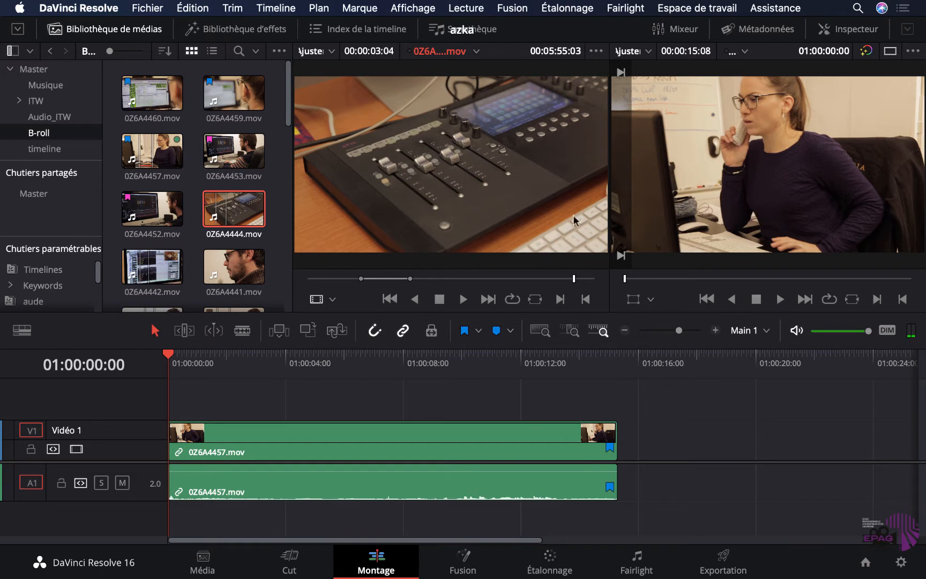
{"action": "left_click", "coordinate": [408, 353]}
{"action": "left_click_drag", "start_coordinate": [407, 353], "coordinate": [380, 361]}
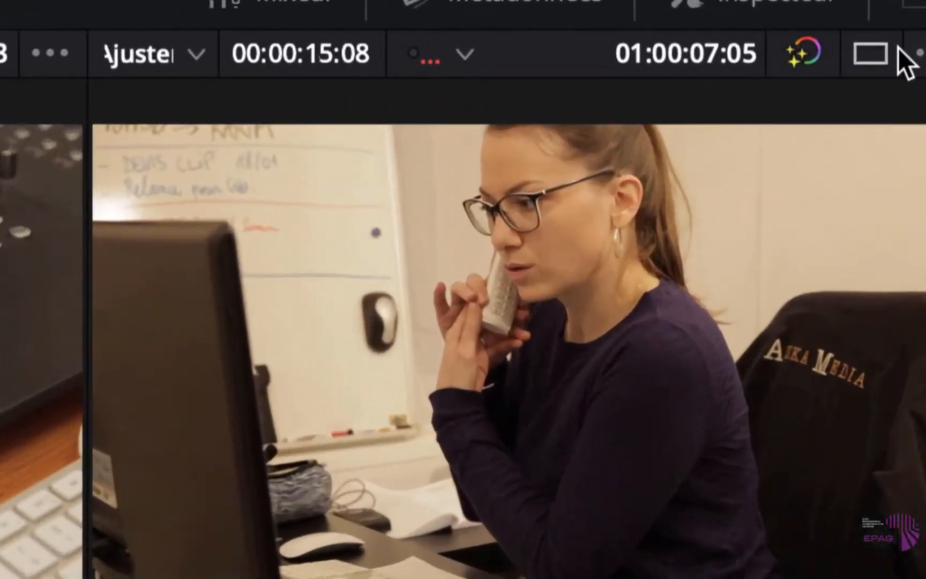
Switch to the single-viewer layout and move the Timeline 1 playhead to about 01:00:06:16
{"action": "left_click", "coordinate": [889, 52]}
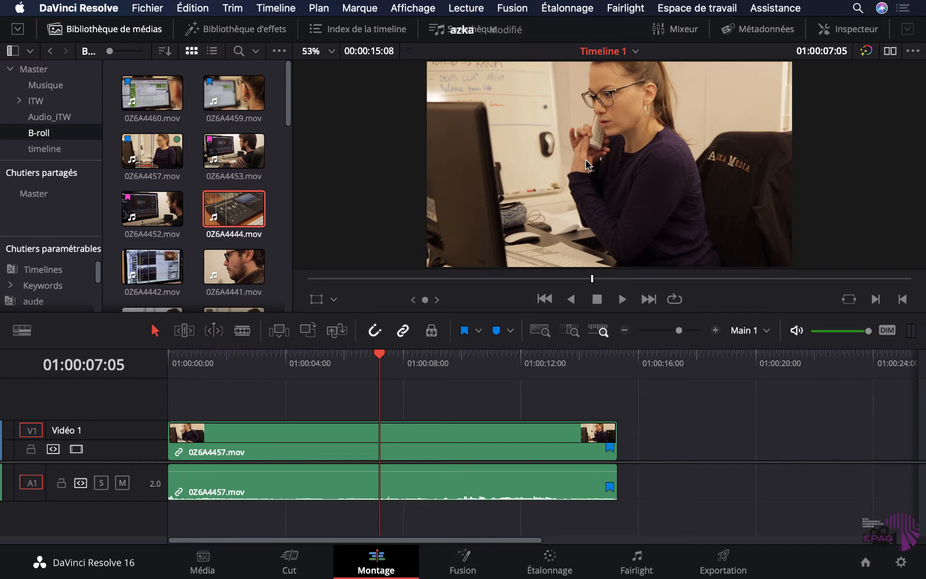
{"action": "left_click", "coordinate": [381, 356]}
{"action": "mouse_move", "coordinate": [381, 357]}
{"action": "left_mouse_down"}
{"action": "mouse_move", "coordinate": [366, 358]}
{"action": "mouse_move", "coordinate": [409, 357]}
{"action": "mouse_move", "coordinate": [363, 361]}
{"action": "left_mouse_up"}
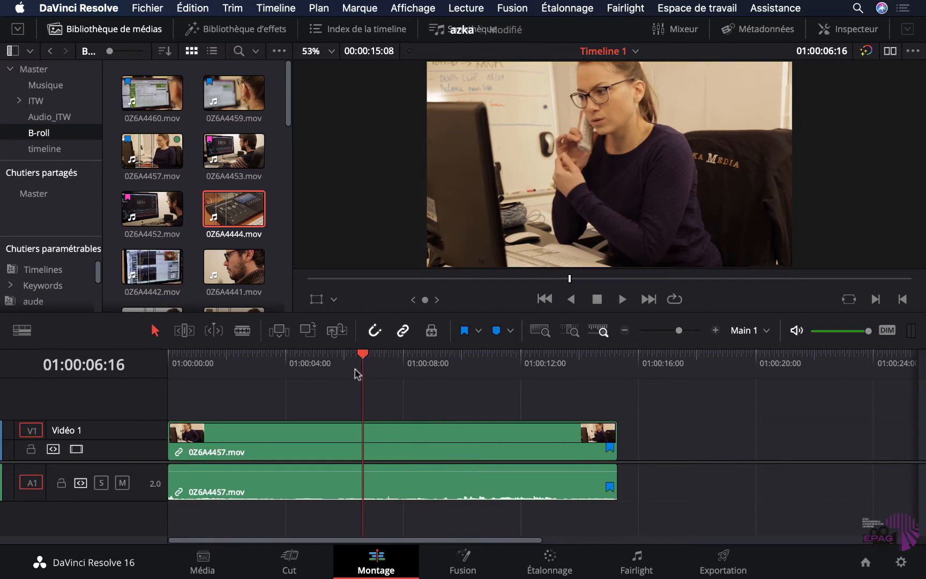
Alternate the single viewer between source clip 0Z6A4453.mov and Timeline 1, and restore the dual-viewer layout
{"action": "left_click", "coordinate": [240, 155]}
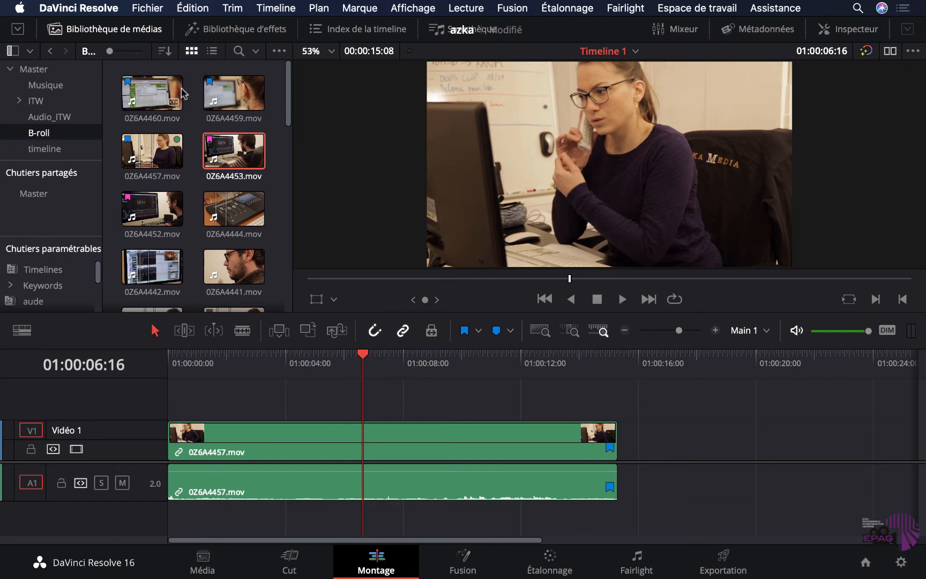
{"action": "double_click", "coordinate": [233, 153]}
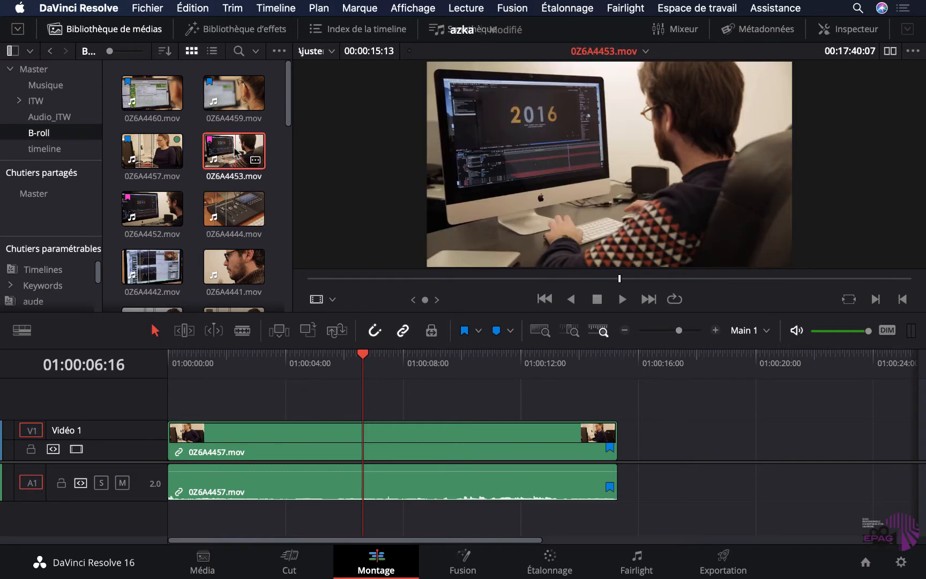
{"action": "left_click", "coordinate": [365, 357]}
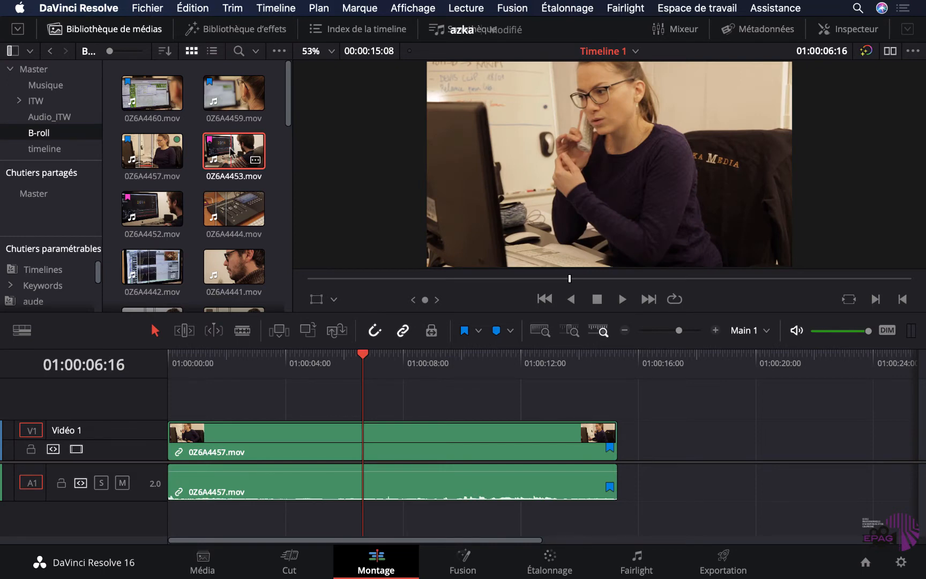
{"action": "key", "text": "q"}
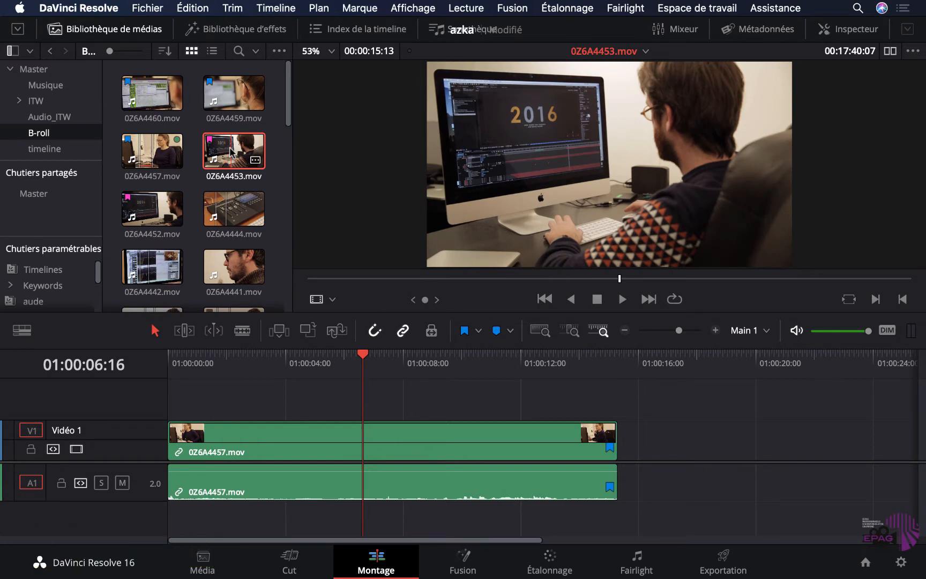
{"action": "key", "text": "q"}
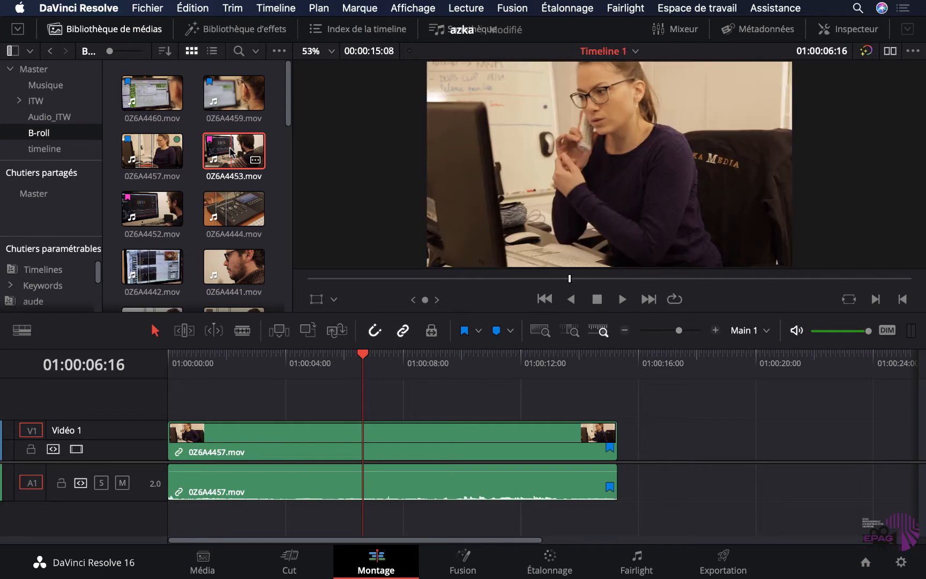
{"action": "key", "text": "q"}
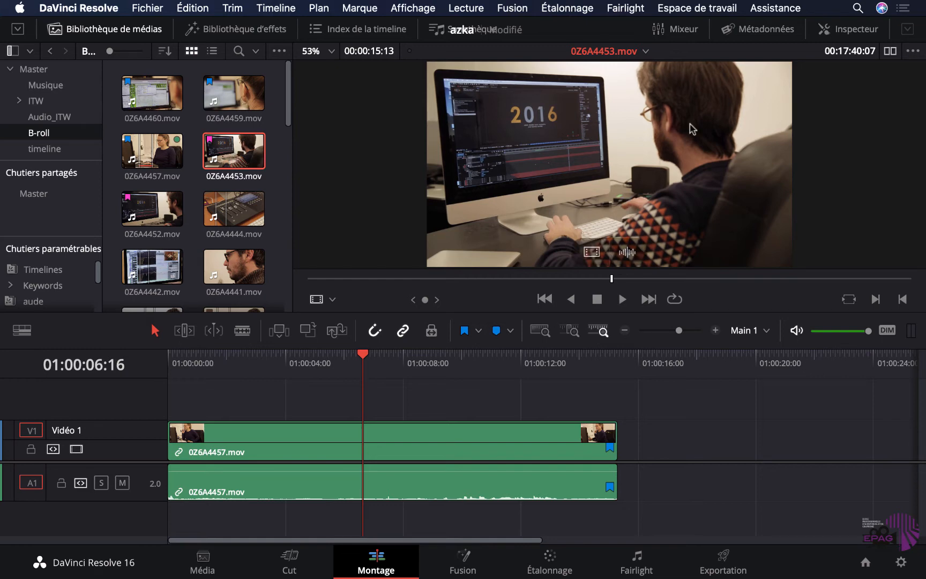
{"action": "left_click", "coordinate": [890, 52]}
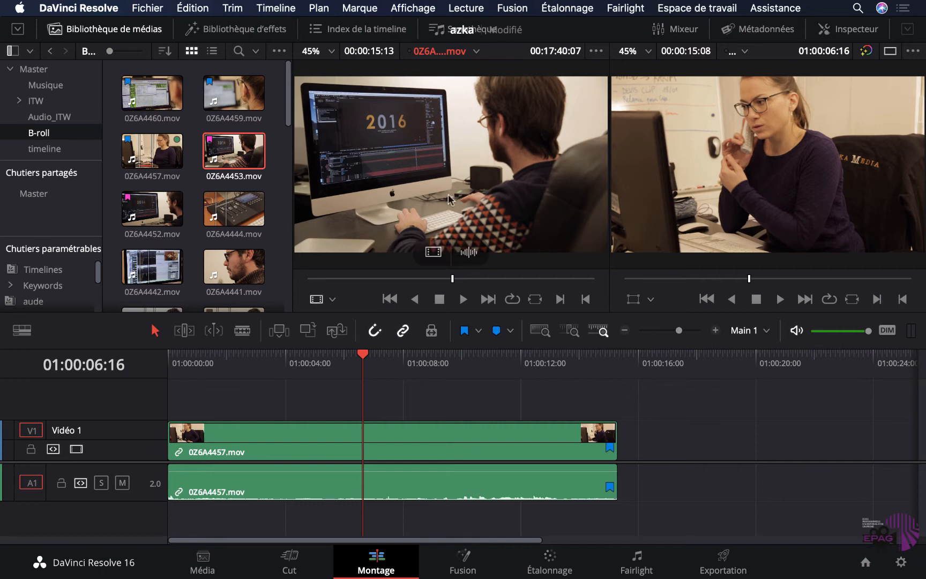
Mark in and out points on source clip 0Z6A4453.mov for a range of about 00:00:03:08
{"action": "left_click_drag", "start_coordinate": [393, 279], "coordinate": [387, 279]}
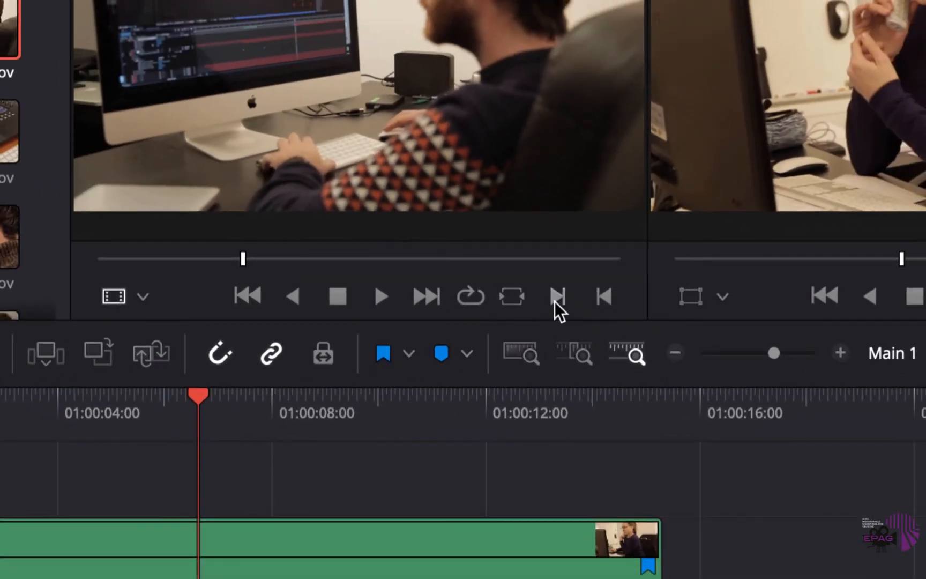
{"action": "left_click", "coordinate": [557, 296]}
{"action": "left_click", "coordinate": [353, 259]}
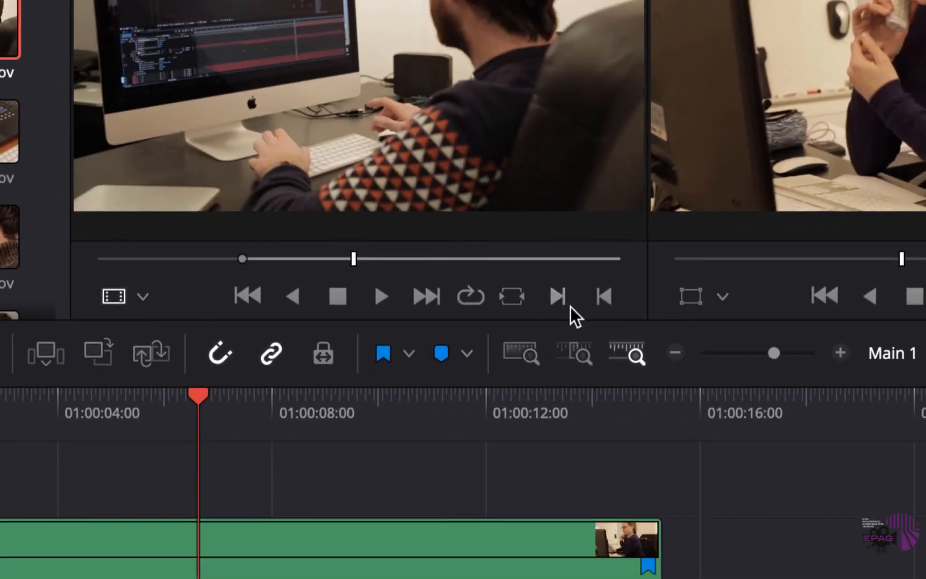
{"action": "left_click", "coordinate": [597, 298]}
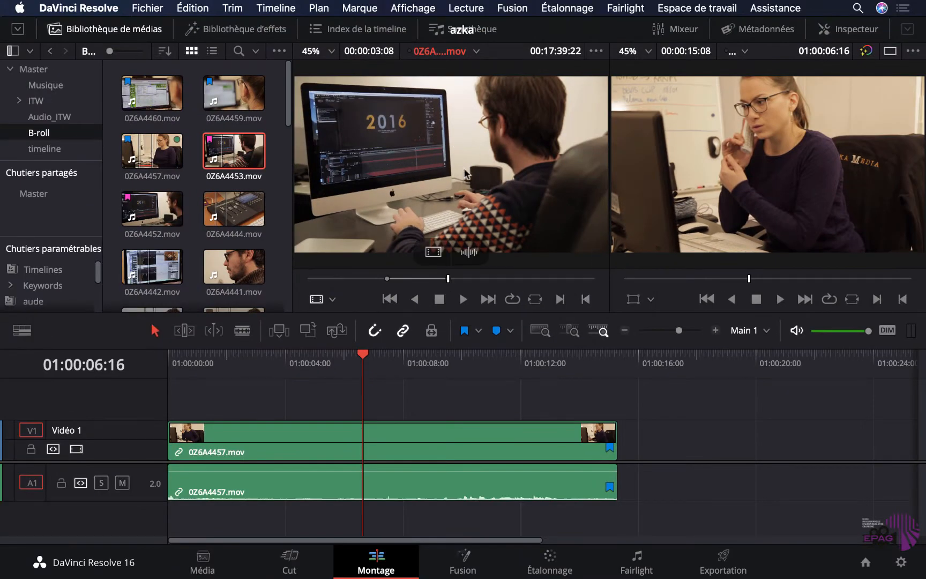
Place the marked range of 0Z6A4453.mov on Vidéo 1 directly after 0Z6A4457.mov
{"action": "left_click_drag", "start_coordinate": [441, 140], "coordinate": [448, 144]}
{"action": "left_click", "coordinate": [599, 360]}
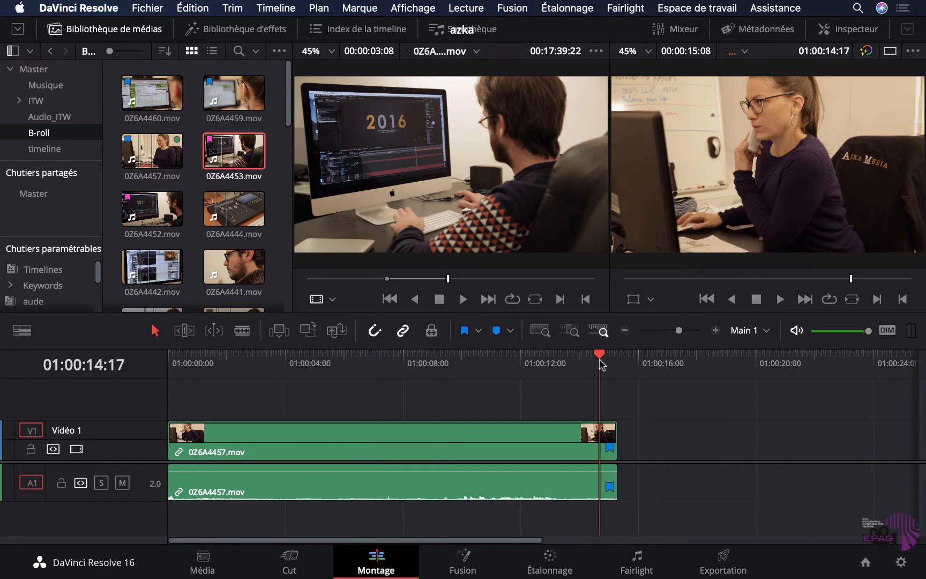
{"action": "left_click_drag", "start_coordinate": [499, 182], "coordinate": [617, 453]}
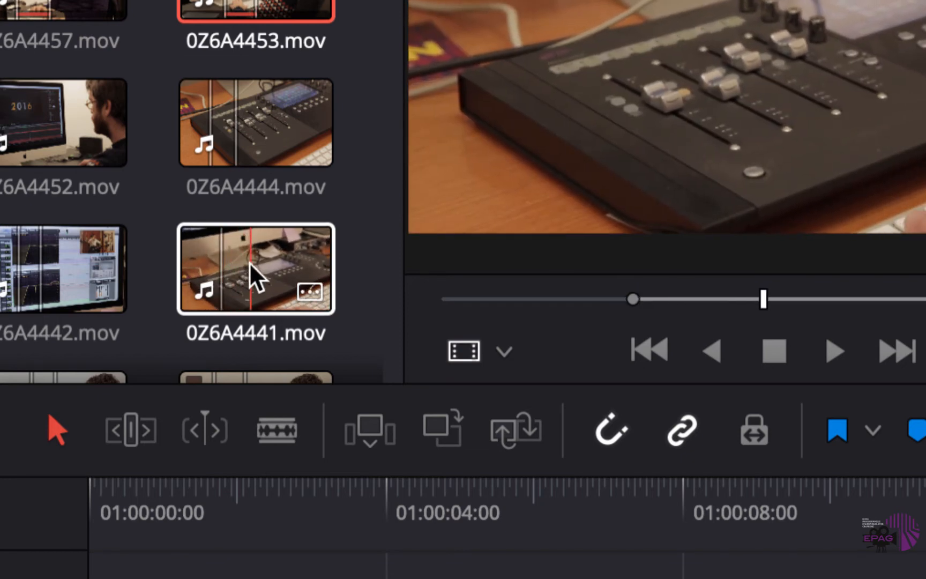
Set an out point on 0Z6A4441.mov and place the clip on Vidéo 1 directly after 0Z6A4453.mov
{"action": "key", "text": "o"}
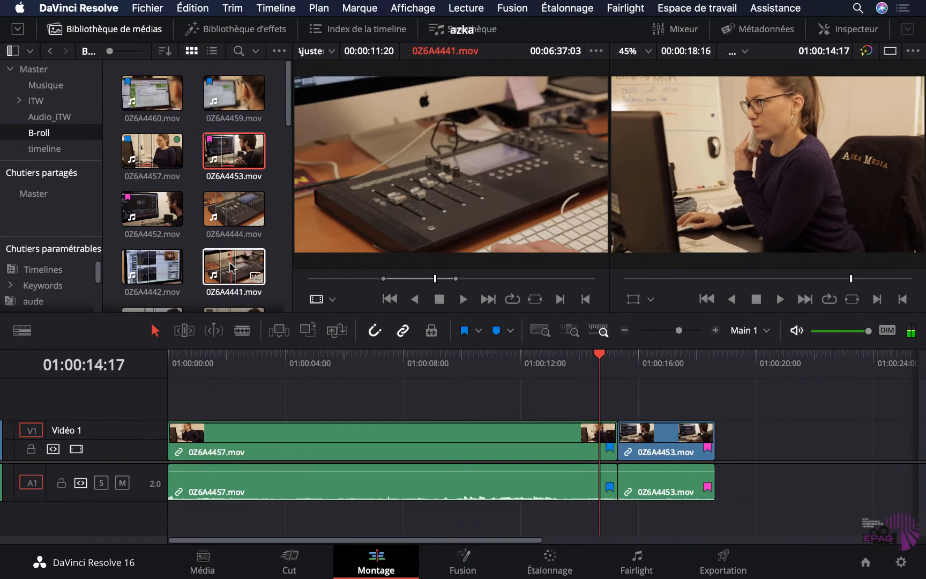
{"action": "left_click_drag", "start_coordinate": [231, 266], "coordinate": [719, 464]}
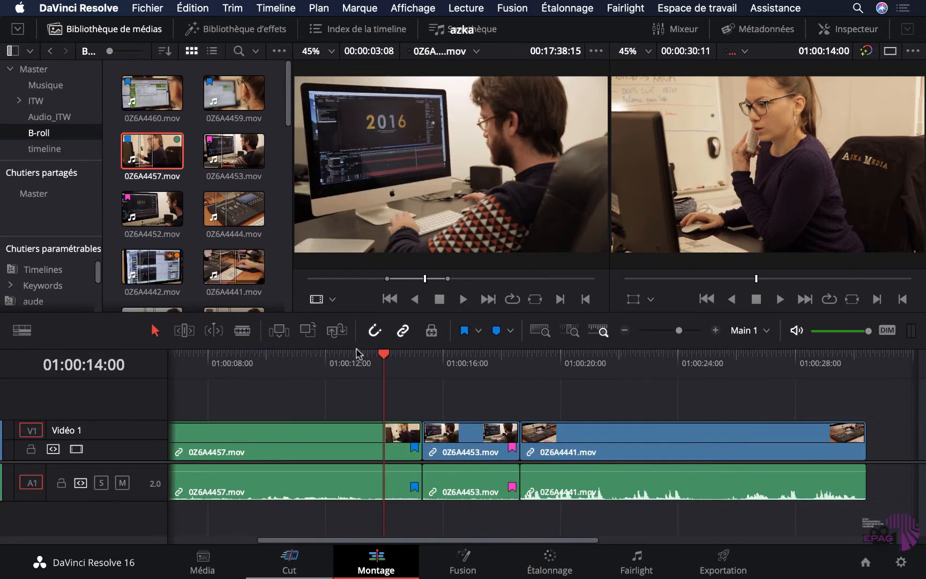
Assign the clip colour Citron vert to 0Z6A4442.mov in the B-roll bin
{"action": "left_click", "coordinate": [561, 355]}
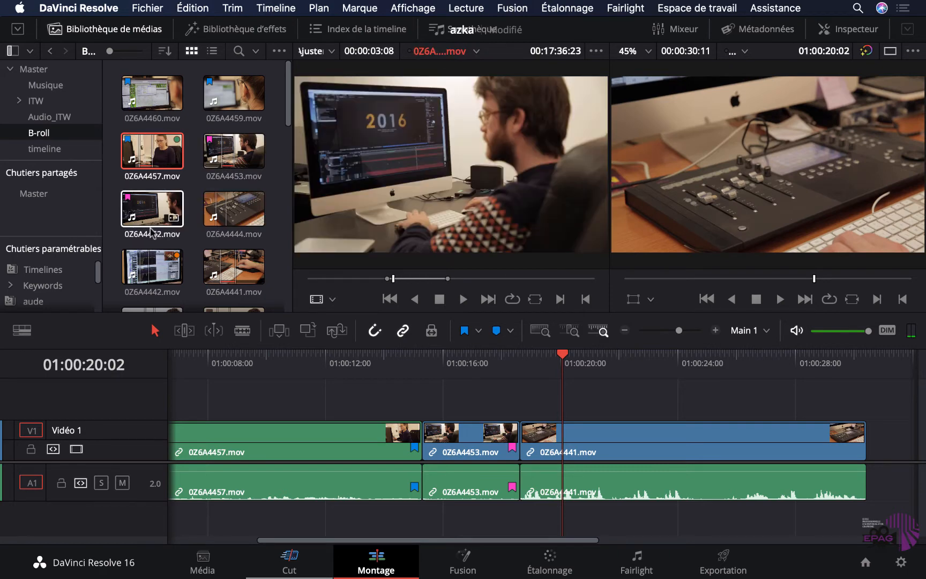
{"action": "right_click", "coordinate": [163, 261]}
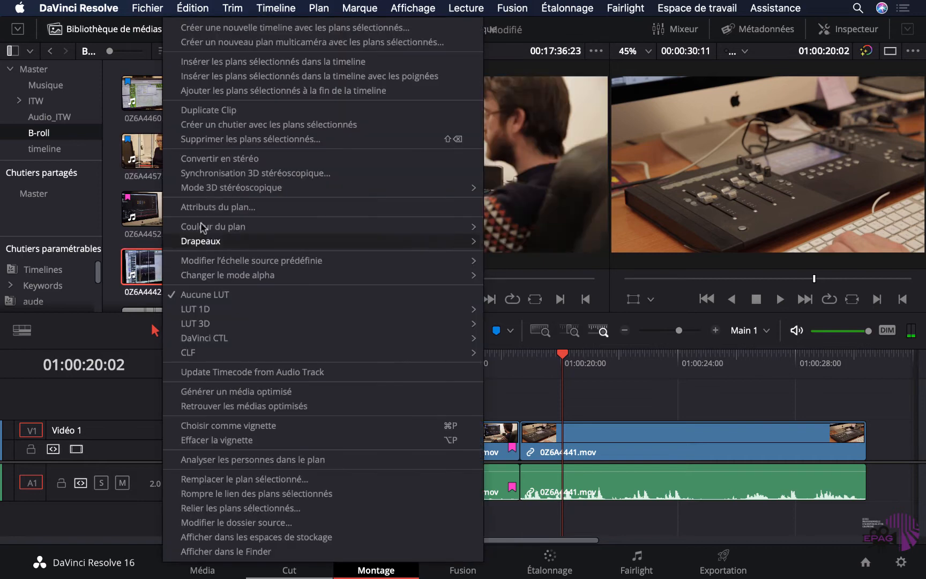
{"action": "mouse_move", "coordinate": [233, 226]}
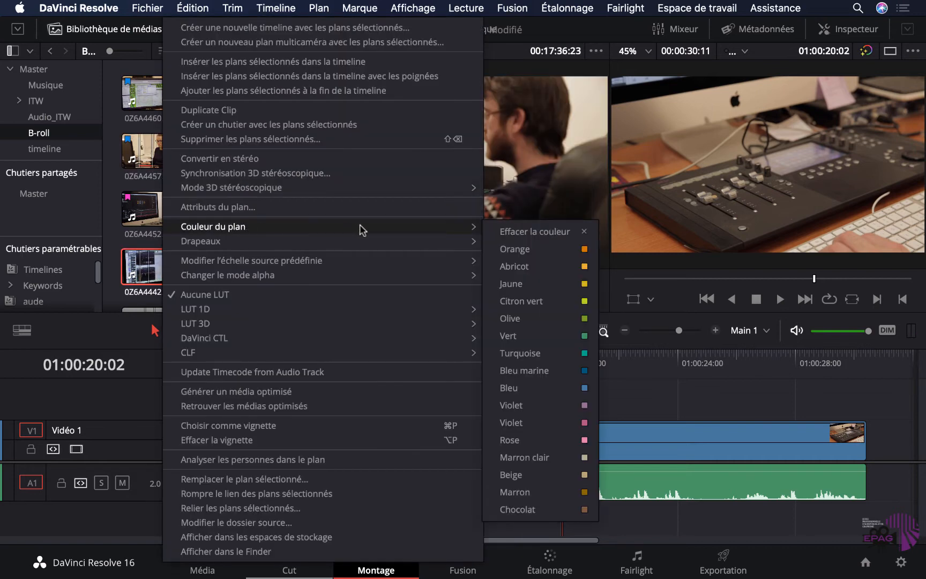
{"action": "left_click", "coordinate": [584, 301]}
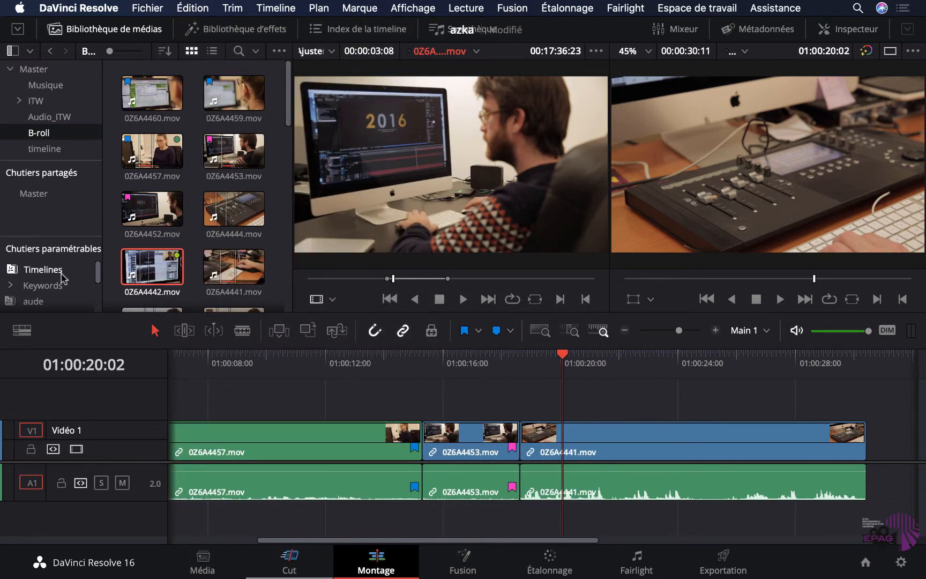
Append the marked range of 0Z6A4442.mov to the end of the timeline
{"action": "left_click", "coordinate": [143, 257]}
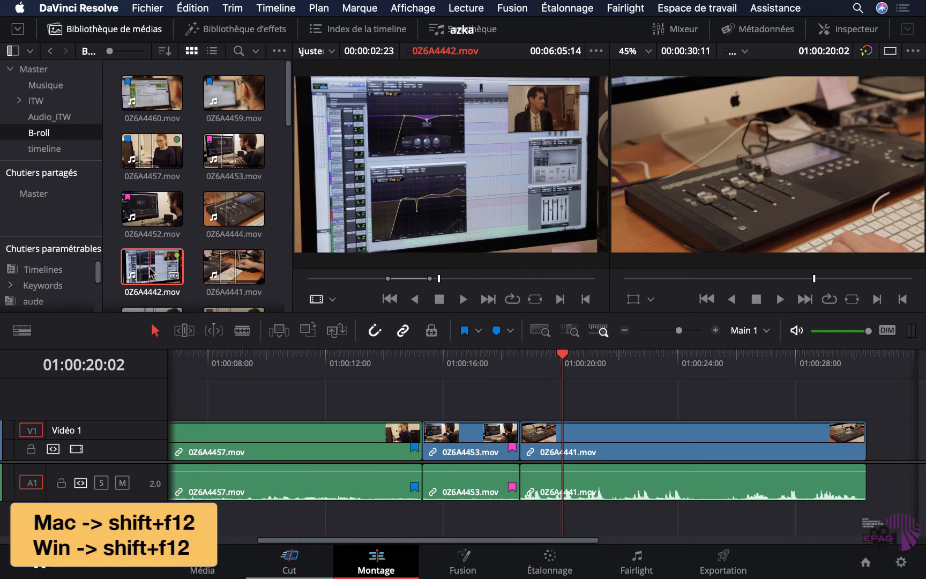
{"action": "key", "text": "shift+F12"}
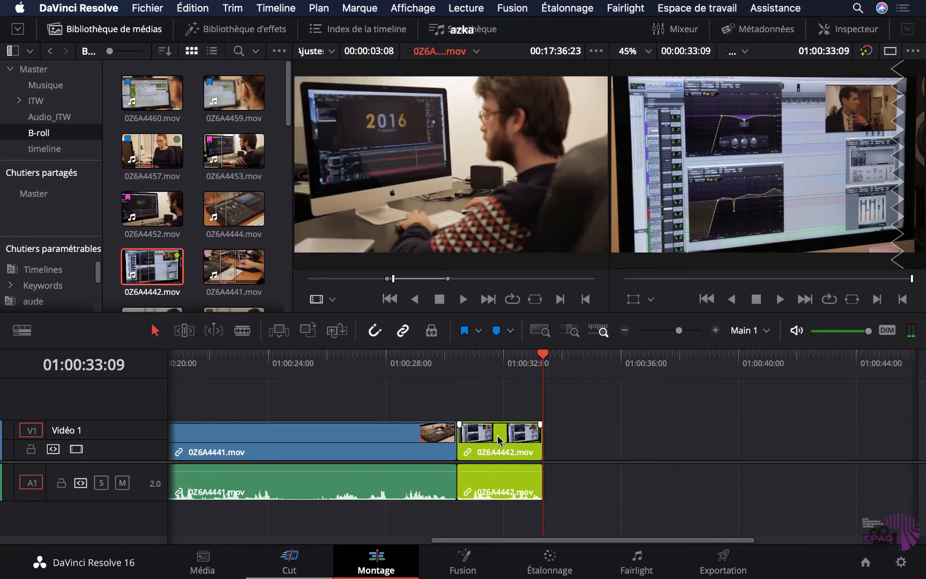
Overwrite the beginning of 0Z6A4457.mov at 01:00:00:00 on Vidéo 1 with the marked range of 0Z6A4420.mov
{"action": "left_click", "coordinate": [425, 361]}
{"action": "scroll", "coordinate": [426, 360], "scroll_direction": "left", "scroll_amount": 10}
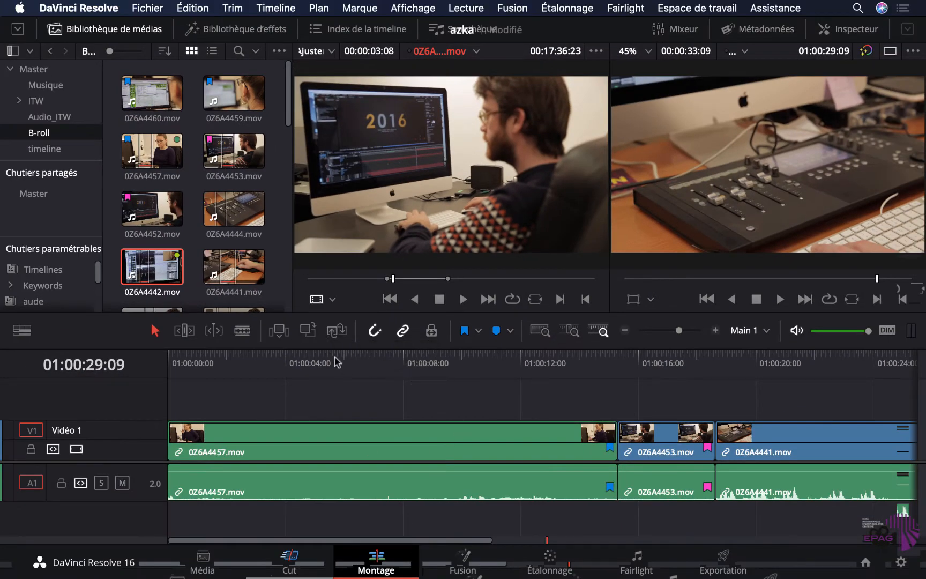
{"action": "left_click_drag", "start_coordinate": [336, 362], "coordinate": [122, 378]}
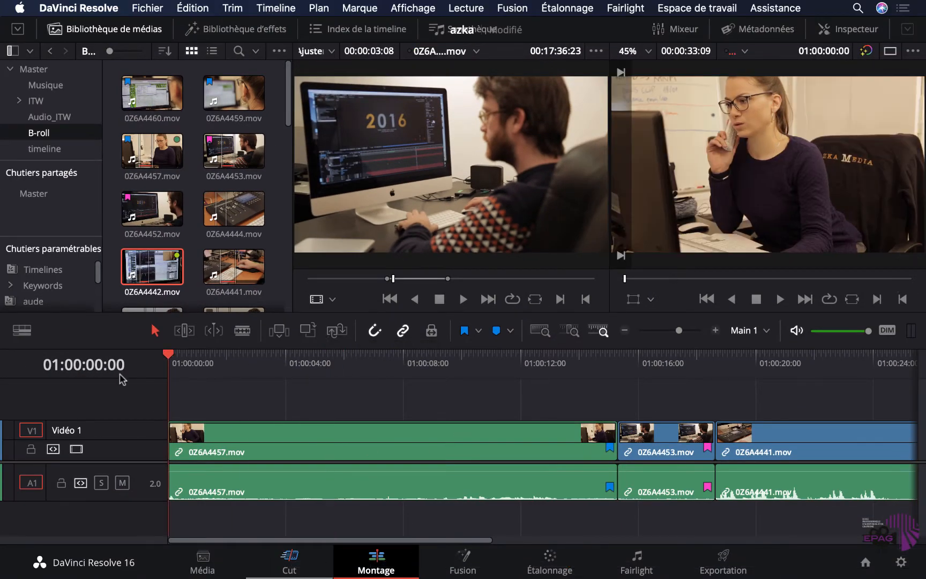
{"action": "left_click", "coordinate": [199, 456]}
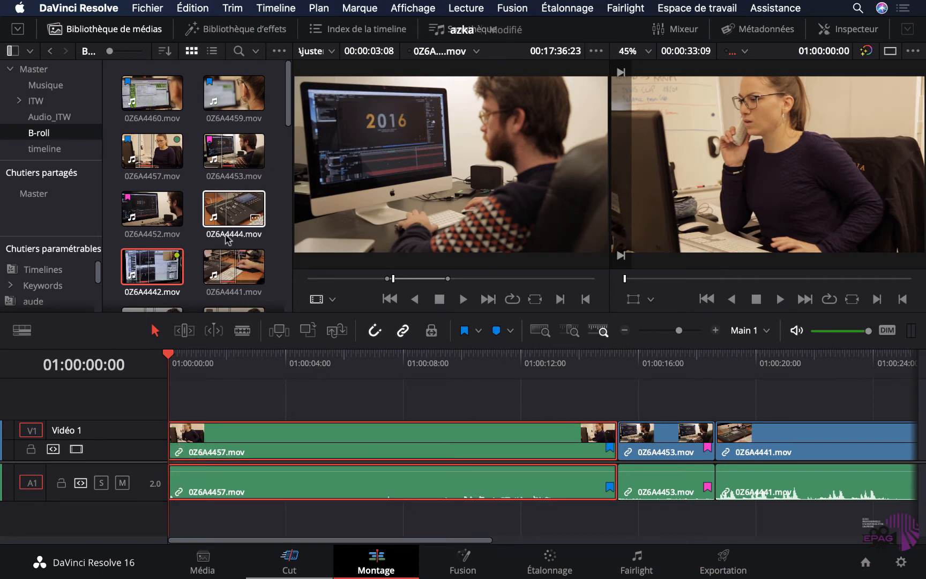
{"action": "left_click_drag", "start_coordinate": [289, 118], "coordinate": [289, 230]}
{"action": "left_click", "coordinate": [233, 194]}
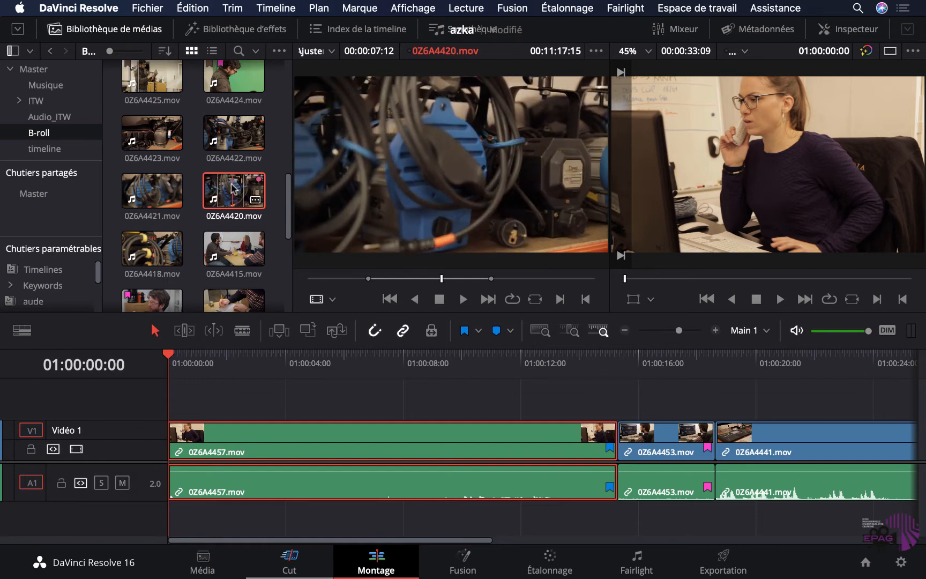
{"action": "left_click_drag", "start_coordinate": [232, 187], "coordinate": [169, 448]}
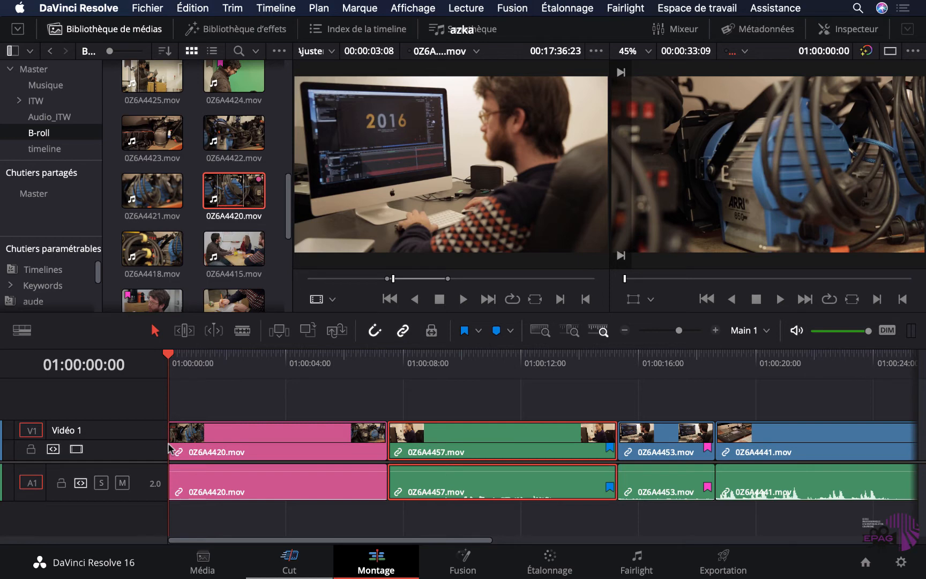
Try moving 0Z6A4420.mov up to Vidéo 2, and undo the move and the latest clip placements
{"action": "left_click_drag", "start_coordinate": [281, 447], "coordinate": [327, 408]}
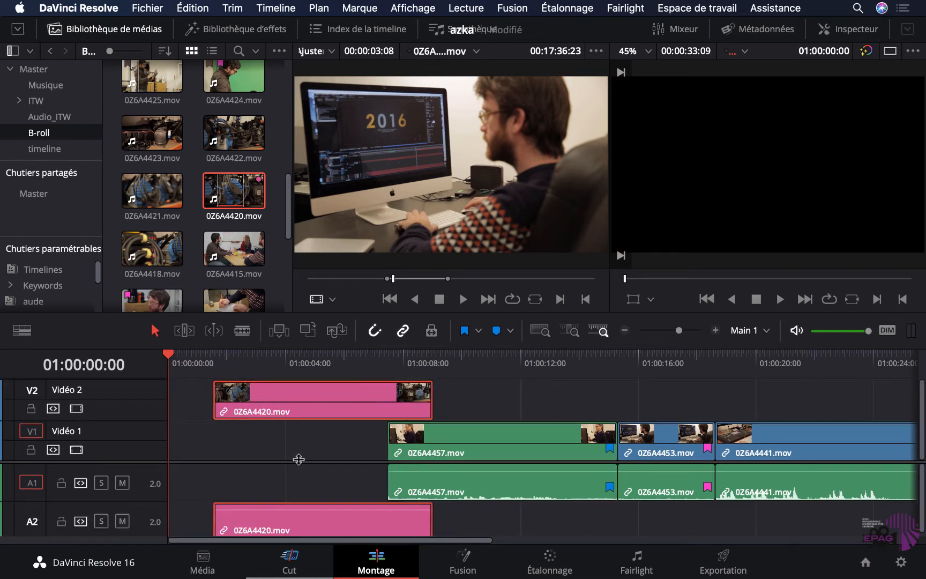
{"action": "key", "text": "super+z"}
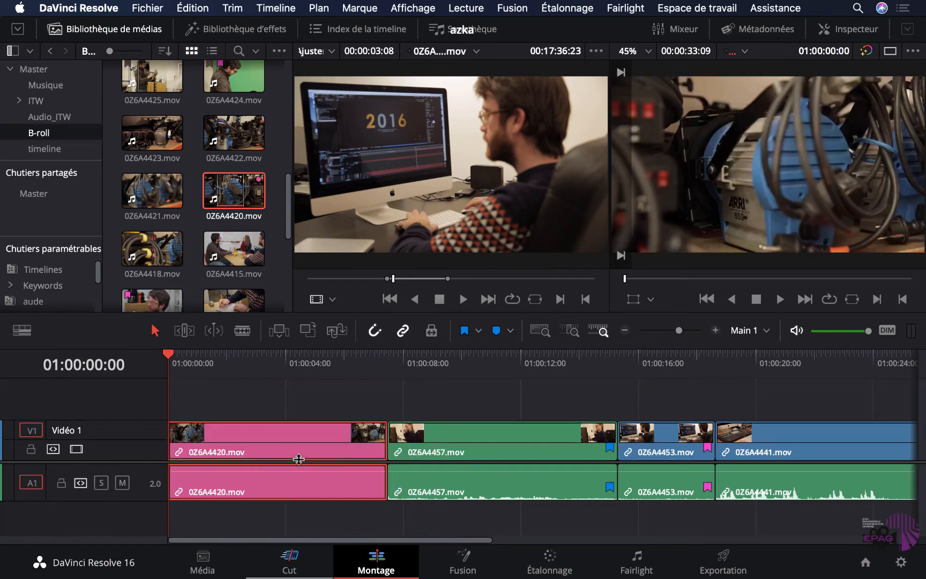
{"action": "key", "text": "super+z"}
Assign the clip colour Citron vert to 0Z6A4415.mov in the B-roll bin
{"action": "left_click", "coordinate": [232, 255]}
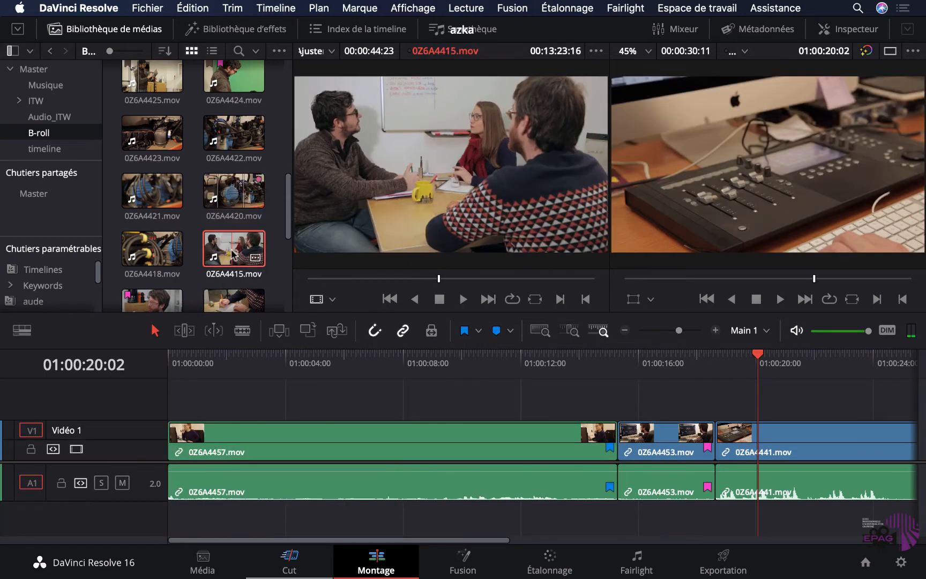
{"action": "right_click", "coordinate": [232, 254]}
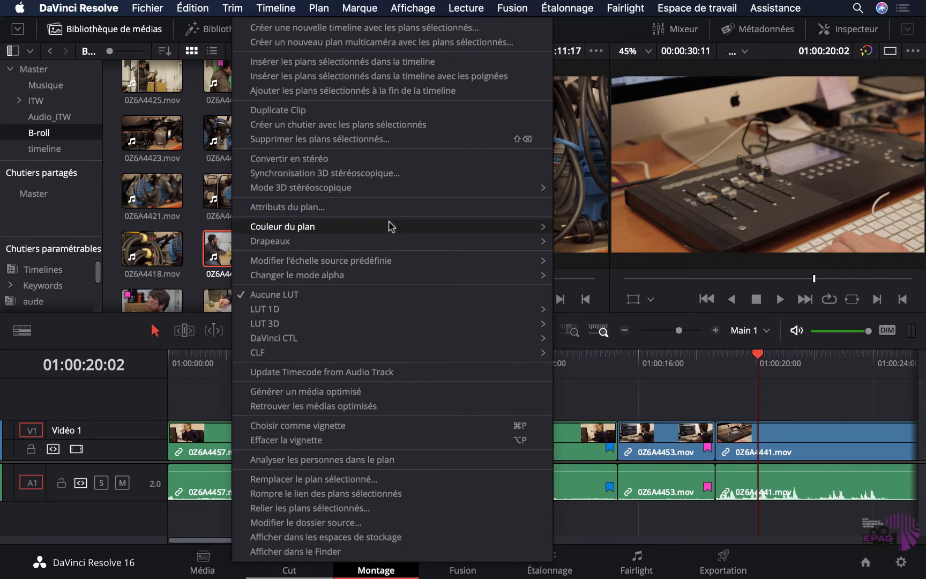
{"action": "mouse_move", "coordinate": [392, 226]}
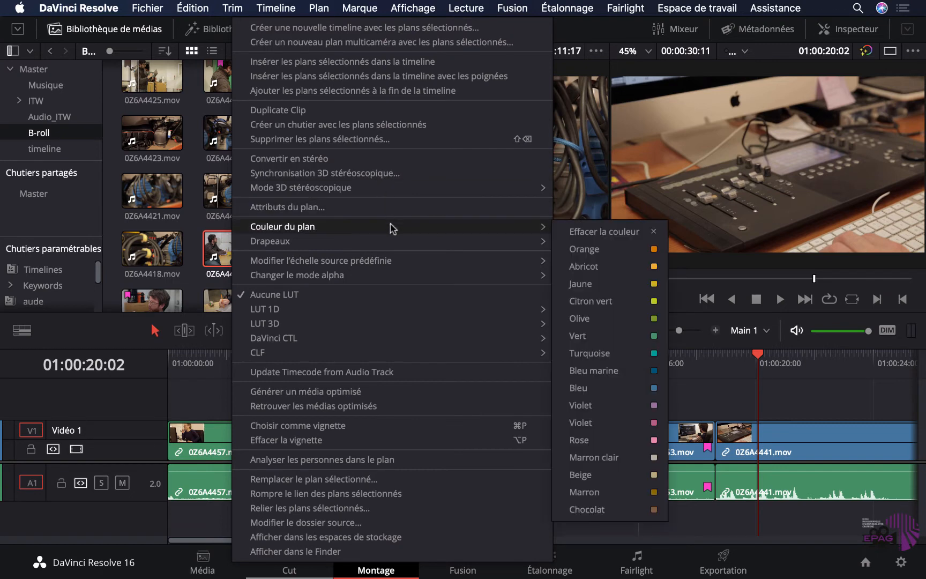
{"action": "left_click", "coordinate": [650, 300]}
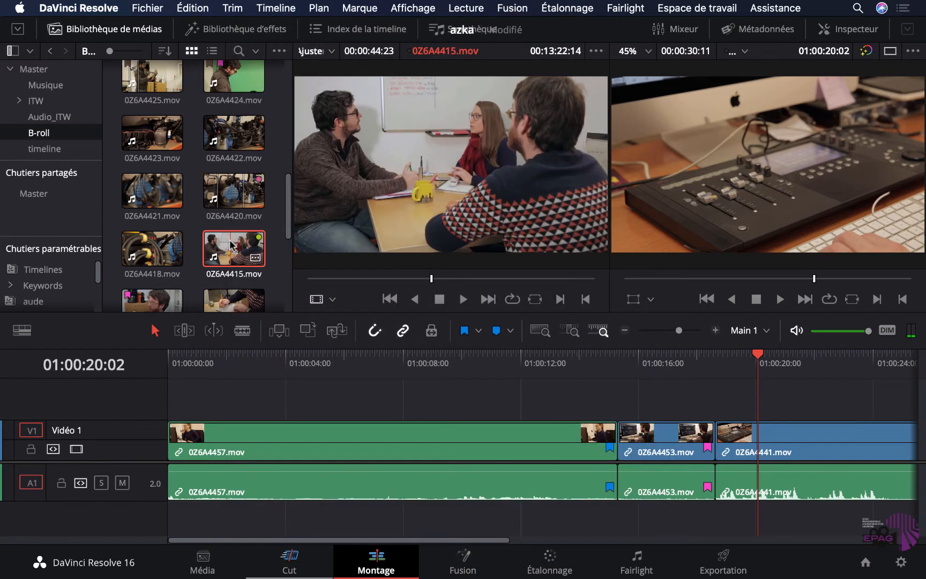
Try overwriting Vidéo 1 from its start with 0Z6A4415.mov and raising the clip to Vidéo 2, and undo both edits
{"action": "left_click_drag", "start_coordinate": [230, 245], "coordinate": [171, 448]}
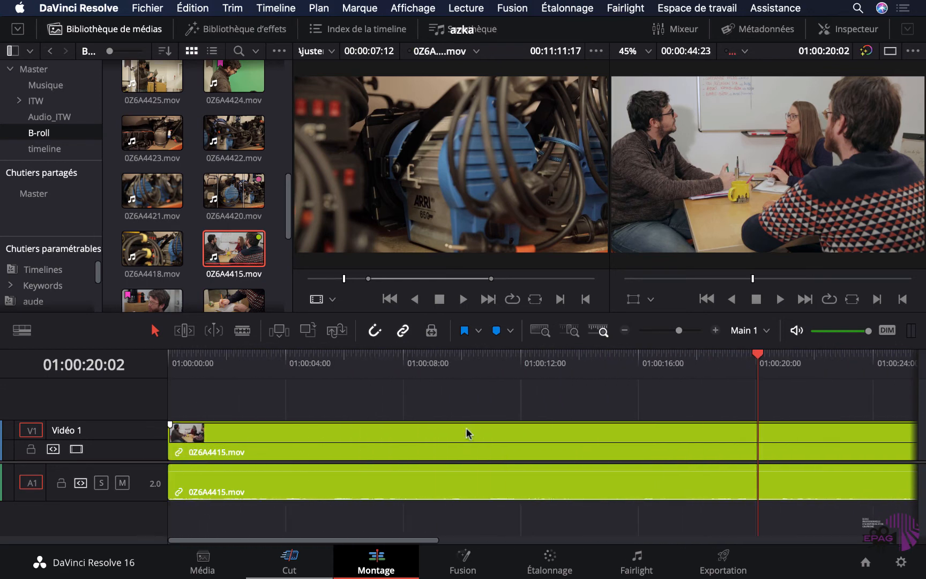
{"action": "left_click_drag", "start_coordinate": [466, 427], "coordinate": [455, 403]}
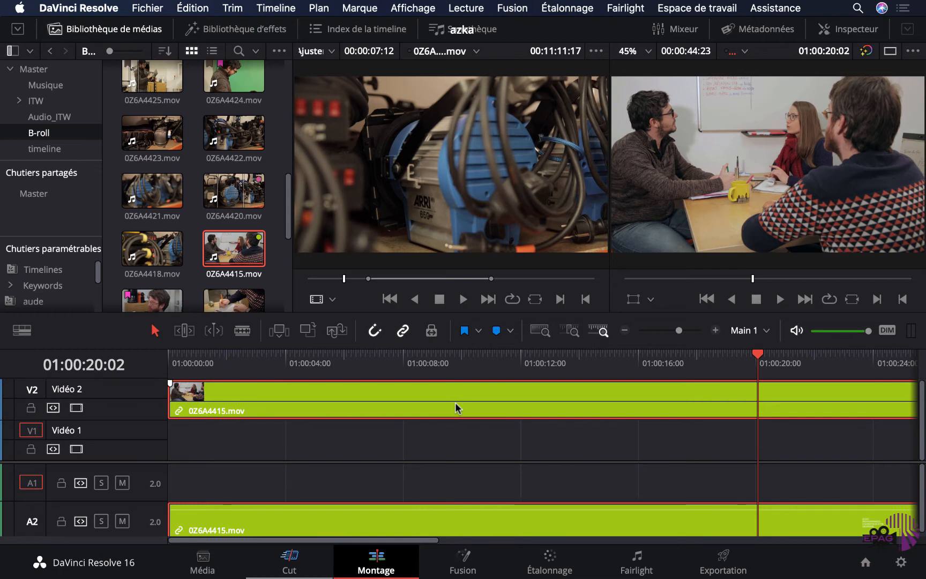
{"action": "key", "text": "super+z"}
{"action": "key", "text": "super+z"}
Insert the marked range of 0Z6A4420.mov at 01:00:00:00 on Vidéo 1, ahead of 0Z6A4457.mov
{"action": "left_click", "coordinate": [177, 357]}
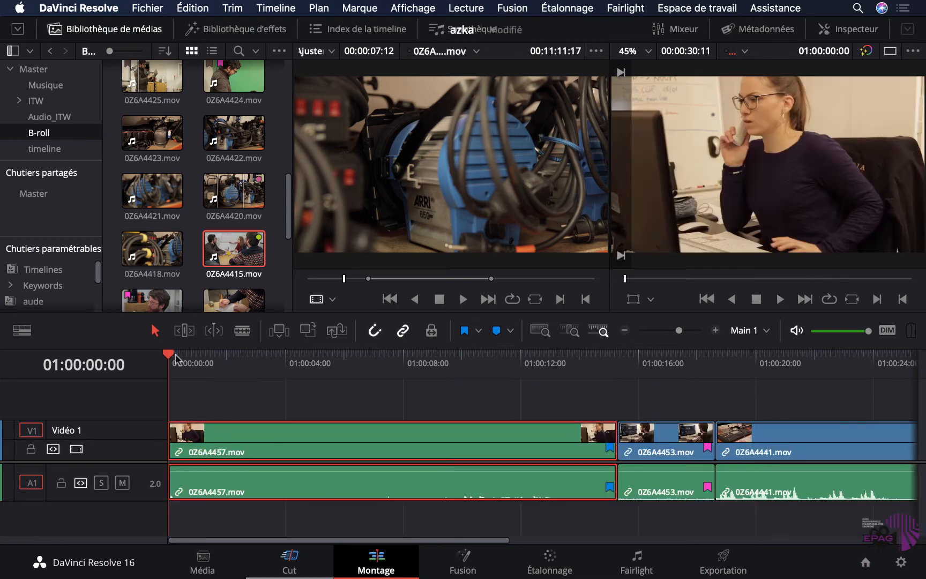
{"action": "left_click_drag", "start_coordinate": [177, 358], "coordinate": [151, 389]}
{"action": "left_click", "coordinate": [233, 188]}
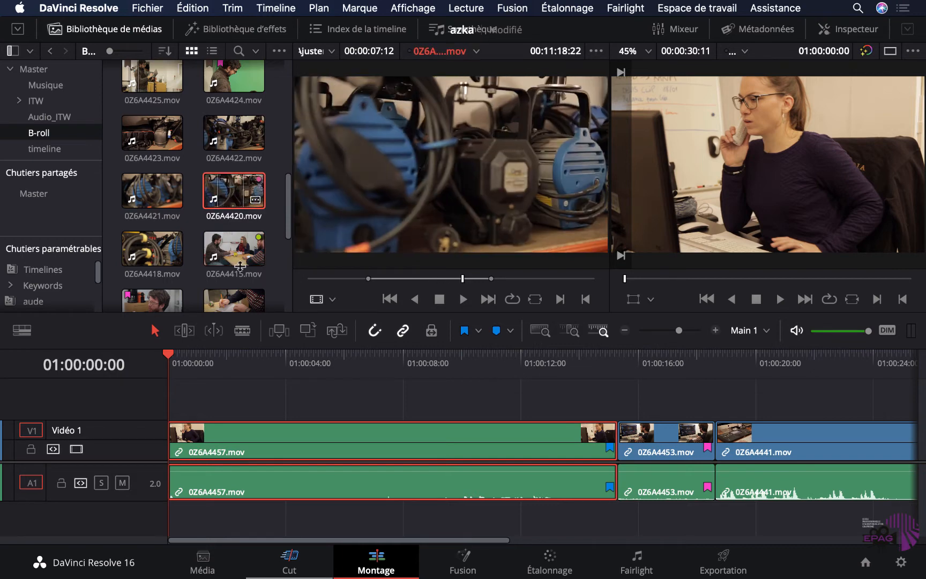
{"action": "left_click", "coordinate": [279, 331]}
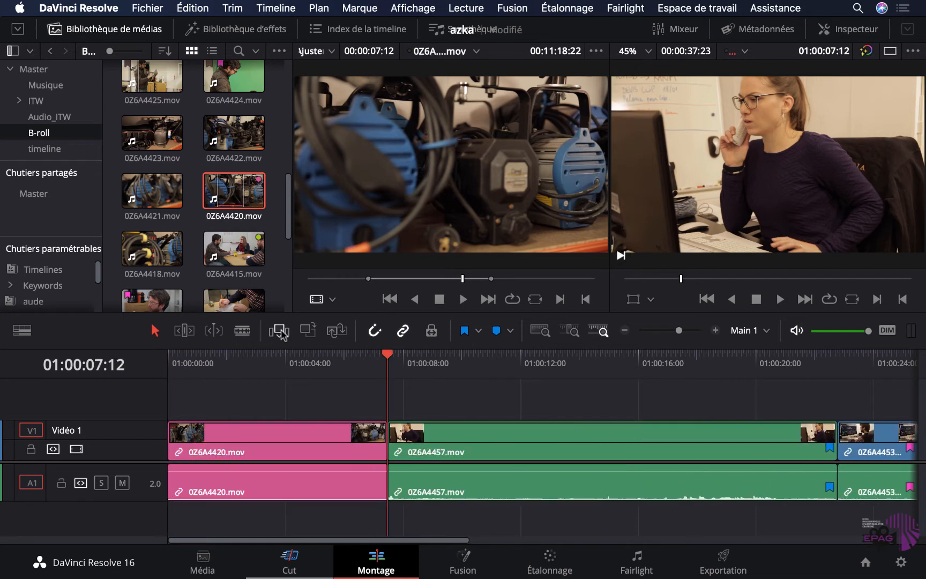
{"action": "key", "text": "super+z"}
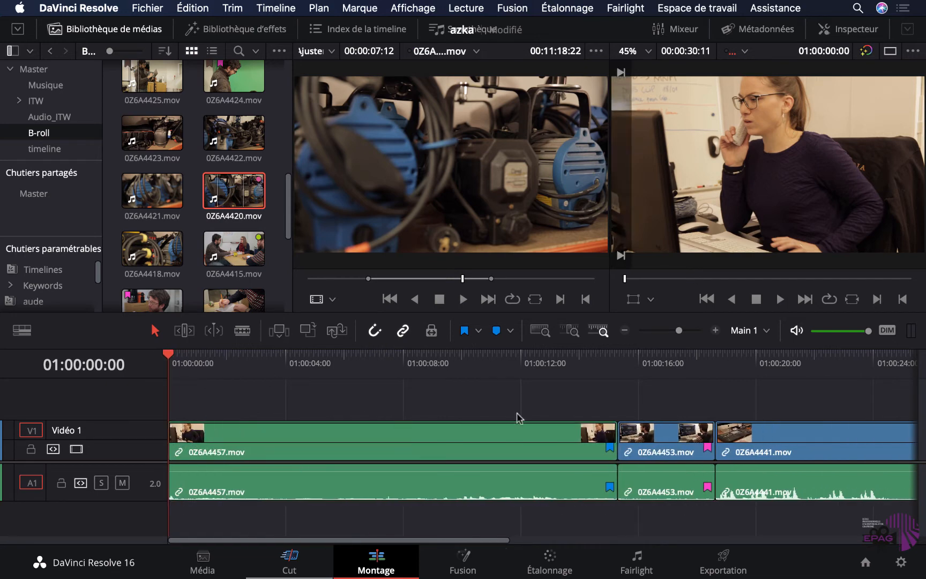
{"action": "left_click", "coordinate": [278, 334]}
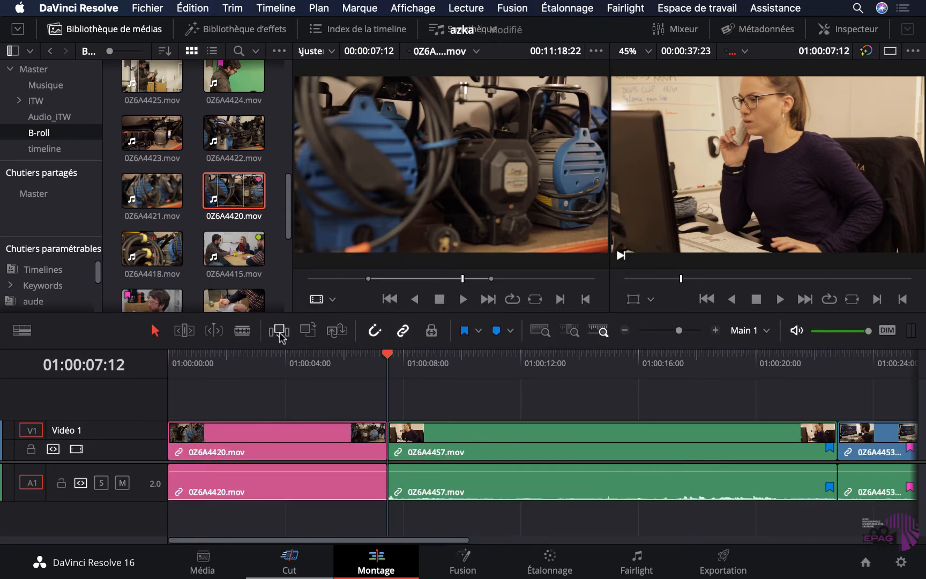
Step through the timeline's edit points and park the playhead at the cut between 0Z6A4457.mov and 0Z6A4453.mov
{"action": "scroll", "coordinate": [427, 394], "scroll_direction": "right", "scroll_amount": 8}
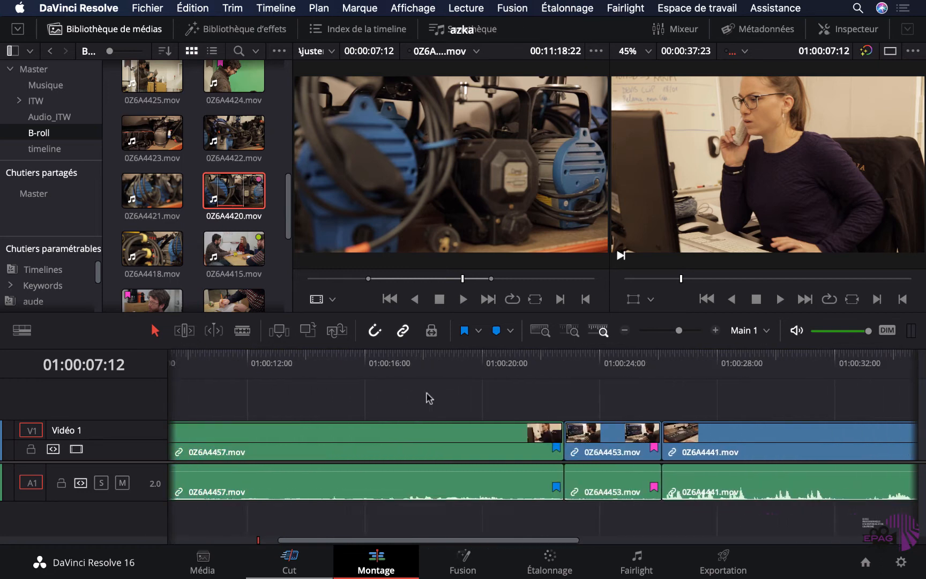
{"action": "left_click", "coordinate": [385, 366]}
{"action": "mouse_move", "coordinate": [386, 357]}
{"action": "left_mouse_down"}
{"action": "mouse_move", "coordinate": [374, 355]}
{"action": "mouse_move", "coordinate": [382, 354]}
{"action": "left_mouse_up"}
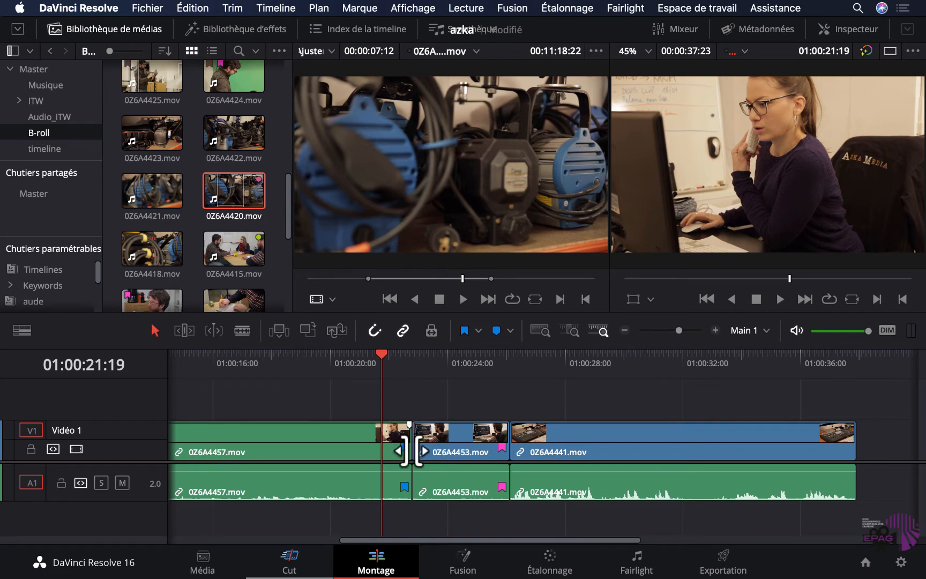
{"action": "key", "text": "Up"}
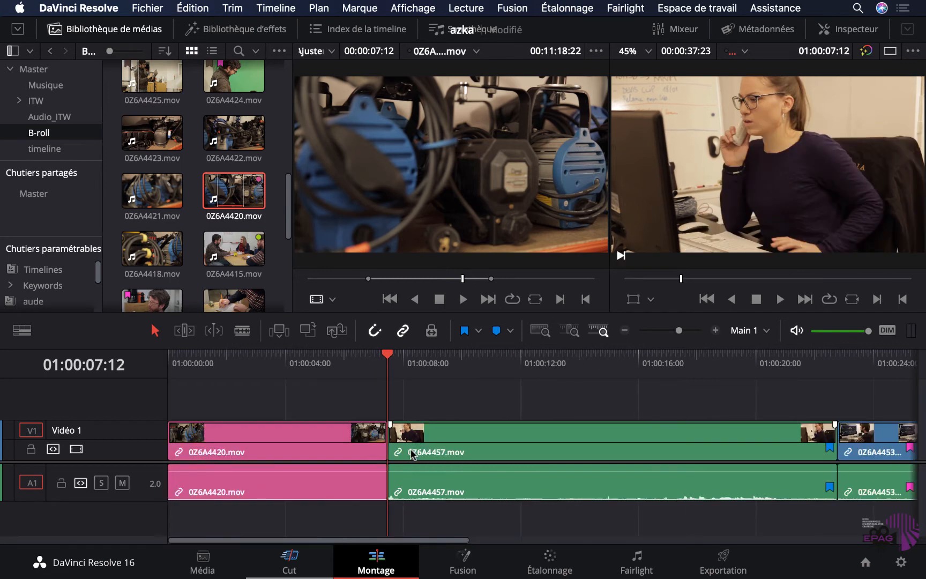
{"action": "key", "text": "Down"}
{"action": "key", "text": "Up"}
{"action": "key", "text": "Down"}
{"action": "key", "text": "Down"}
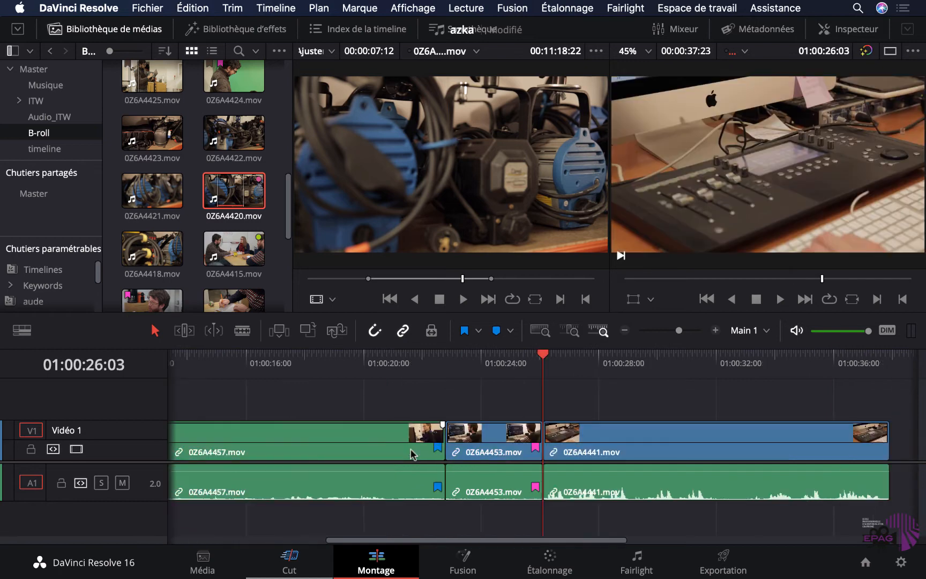
{"action": "key", "text": "Down"}
{"action": "key", "text": "Up"}
{"action": "key", "text": "Up"}
{"action": "key", "text": "Up"}
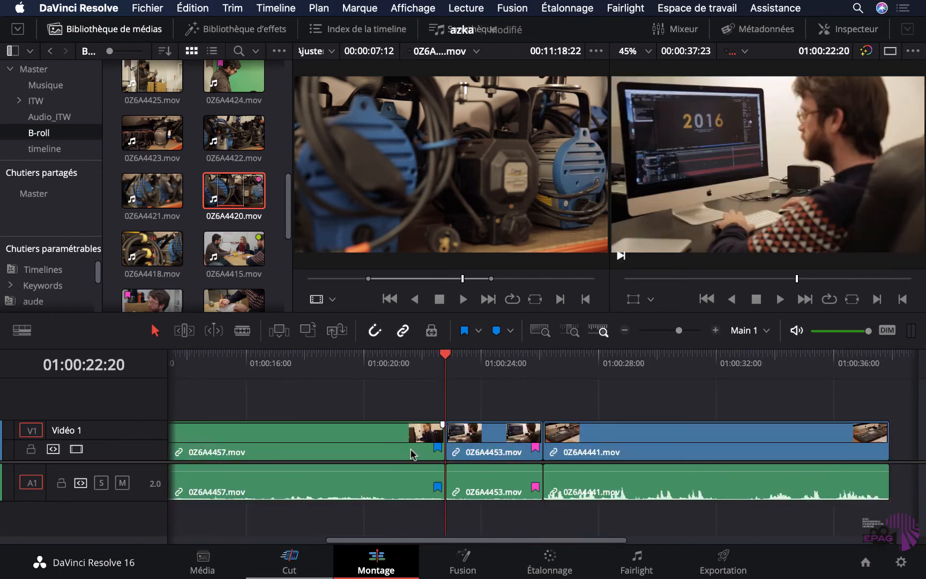
{"action": "key", "text": "Down"}
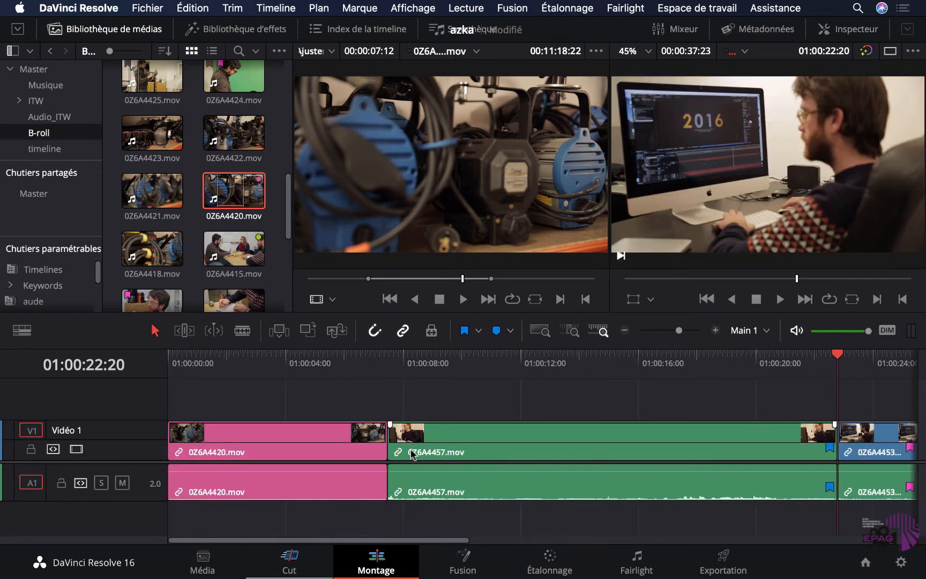
{"action": "scroll", "coordinate": [640, 461], "scroll_direction": "right", "scroll_amount": 6}
{"action": "scroll", "coordinate": [439, 463], "scroll_direction": "left", "scroll_amount": 5}
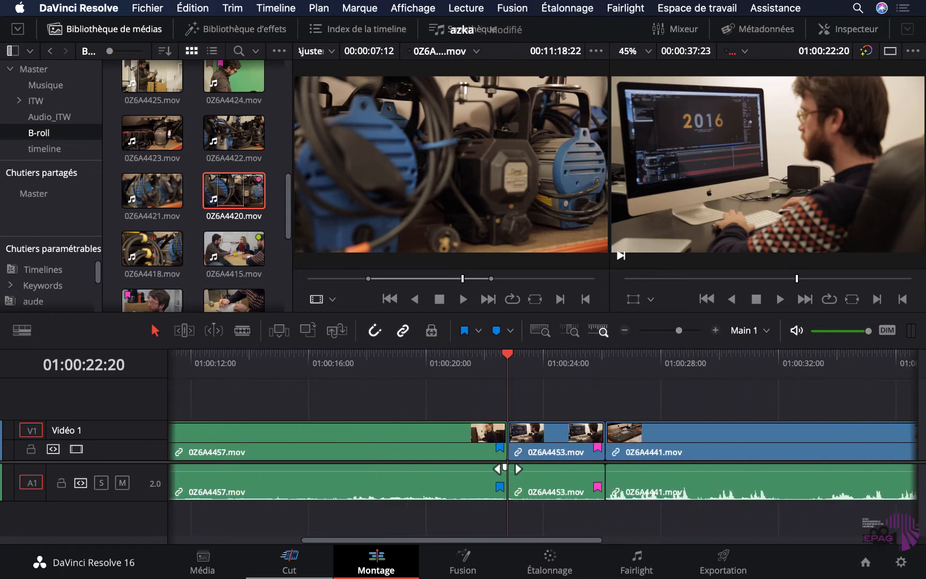
Assign the clip colour Orange to 0Z6A4425.mov in the B-roll bin
{"action": "mouse_move", "coordinate": [288, 214]}
{"action": "left_mouse_down"}
{"action": "mouse_move", "coordinate": [289, 222]}
{"action": "mouse_move", "coordinate": [294, 195]}
{"action": "left_mouse_up"}
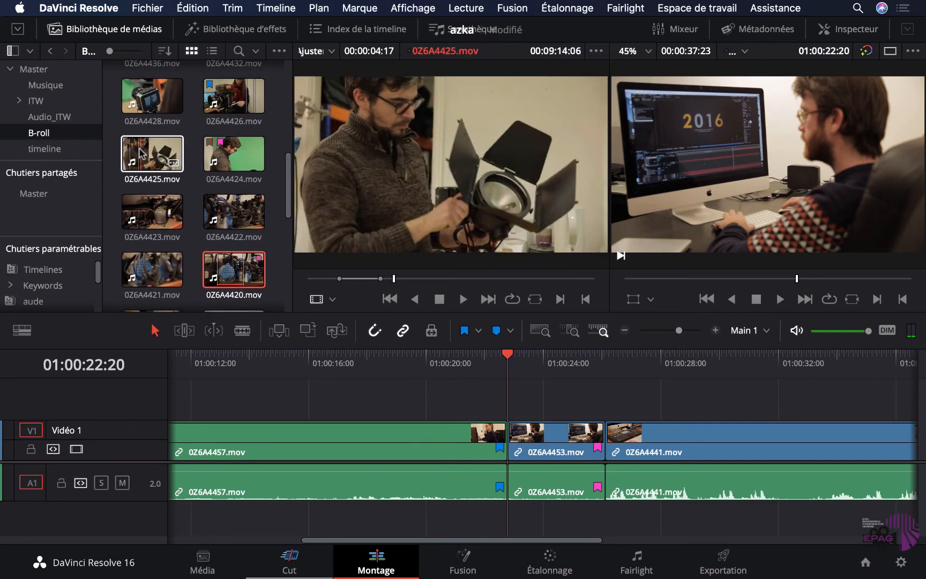
{"action": "left_click", "coordinate": [140, 154]}
{"action": "right_click", "coordinate": [140, 154]}
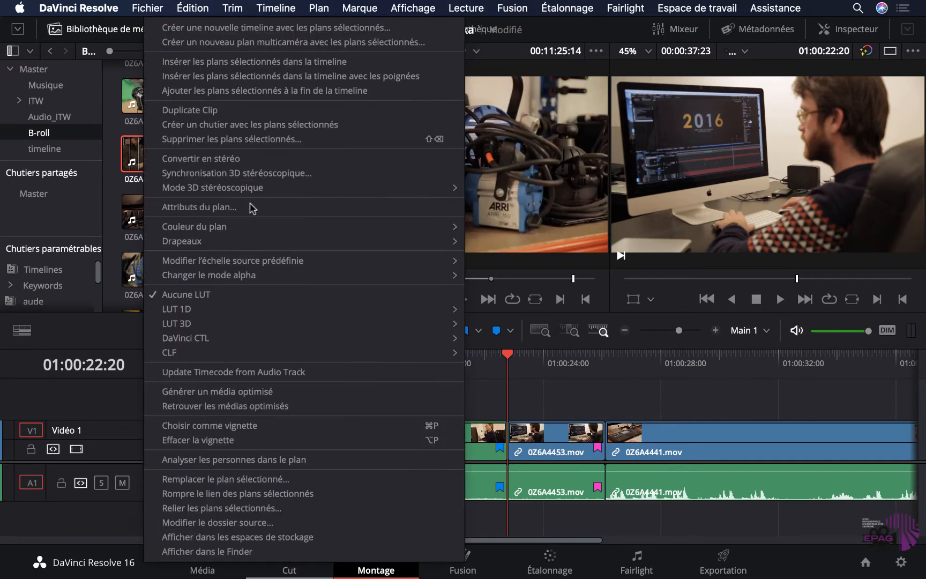
{"action": "mouse_move", "coordinate": [359, 234]}
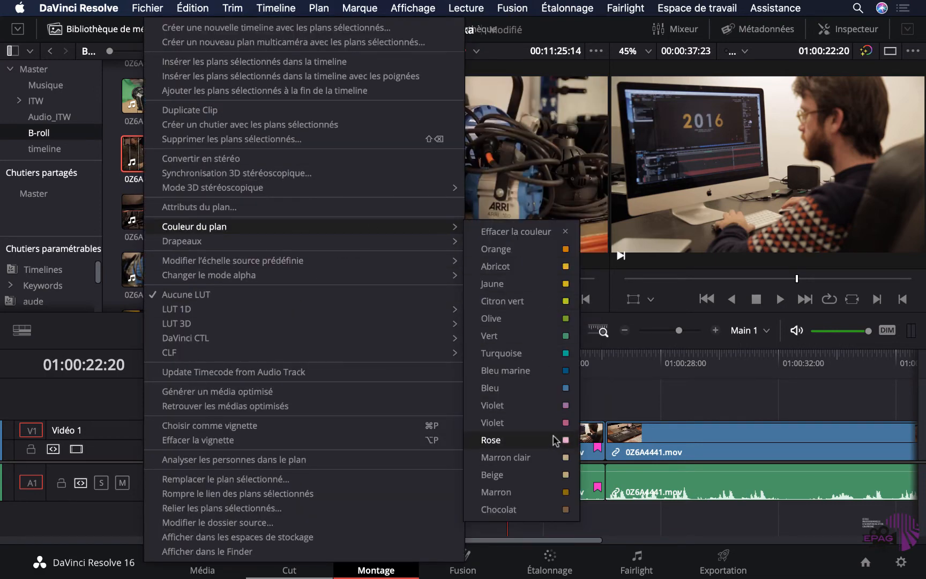
{"action": "left_click", "coordinate": [557, 248]}
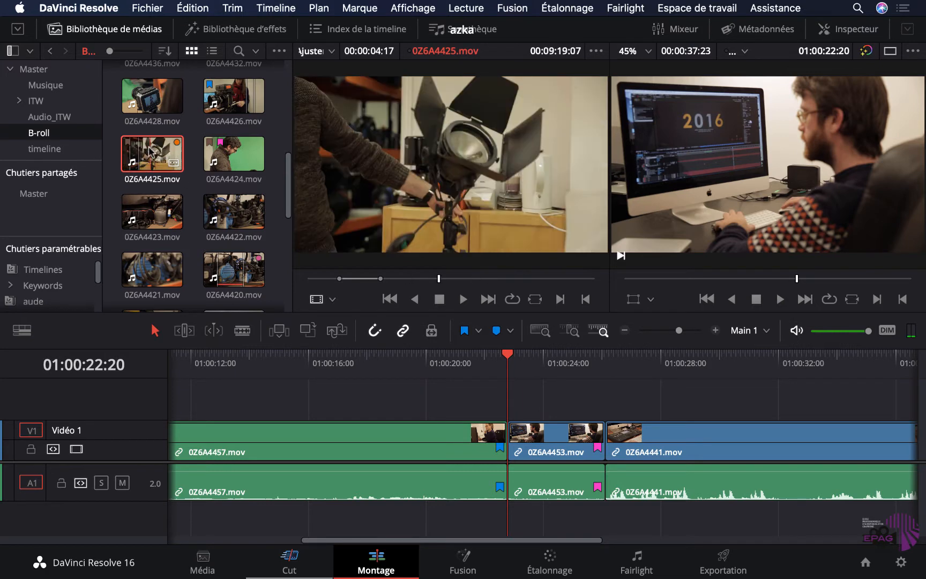
Try inserting the marked range of 0Z6A4425.mov at 01:00:22:20 on Vidéo 1, and undo the insertion
{"action": "left_click_drag", "start_coordinate": [144, 158], "coordinate": [89, 197]}
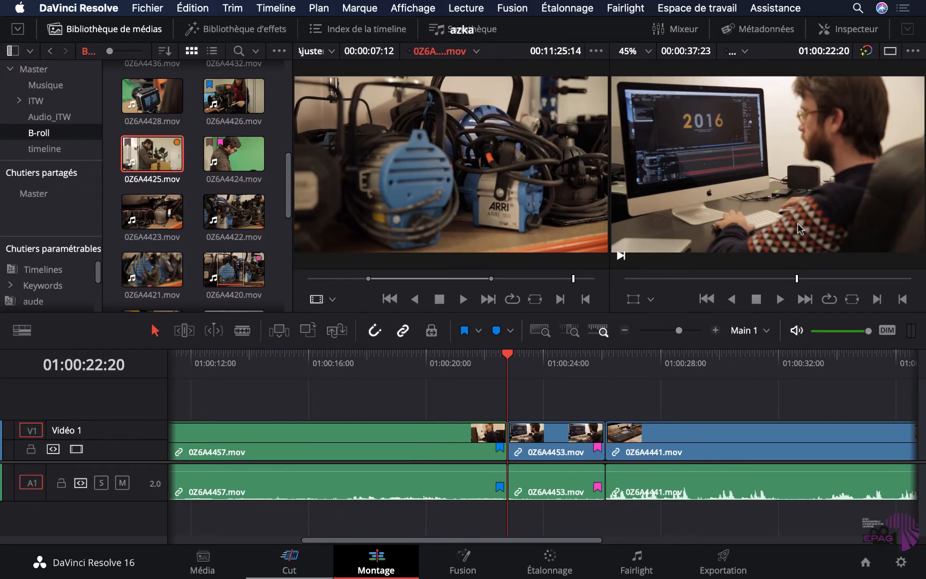
{"action": "left_click", "coordinate": [761, 157]}
{"action": "left_click_drag", "start_coordinate": [155, 158], "coordinate": [789, 77]}
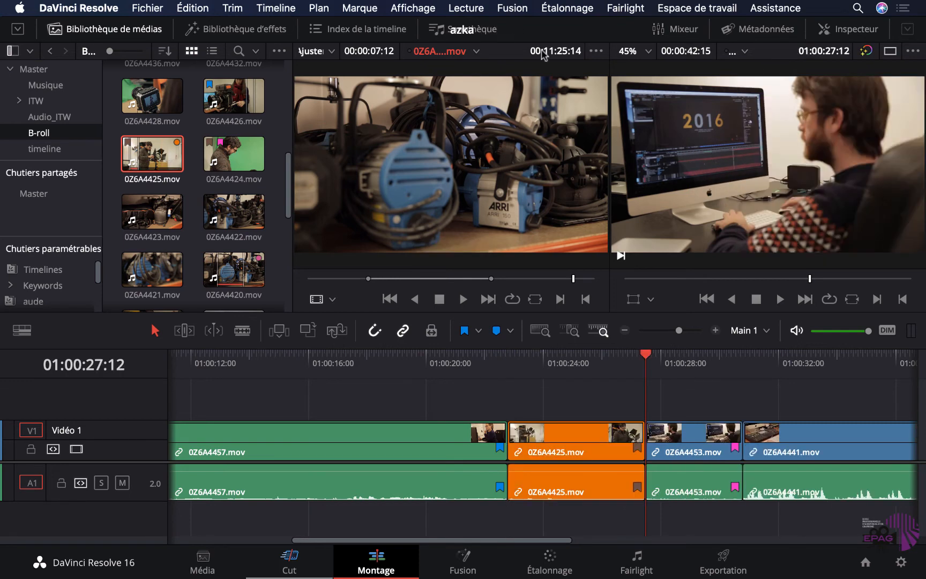
{"action": "key", "text": "super+z"}
{"action": "key", "text": "super+z"}
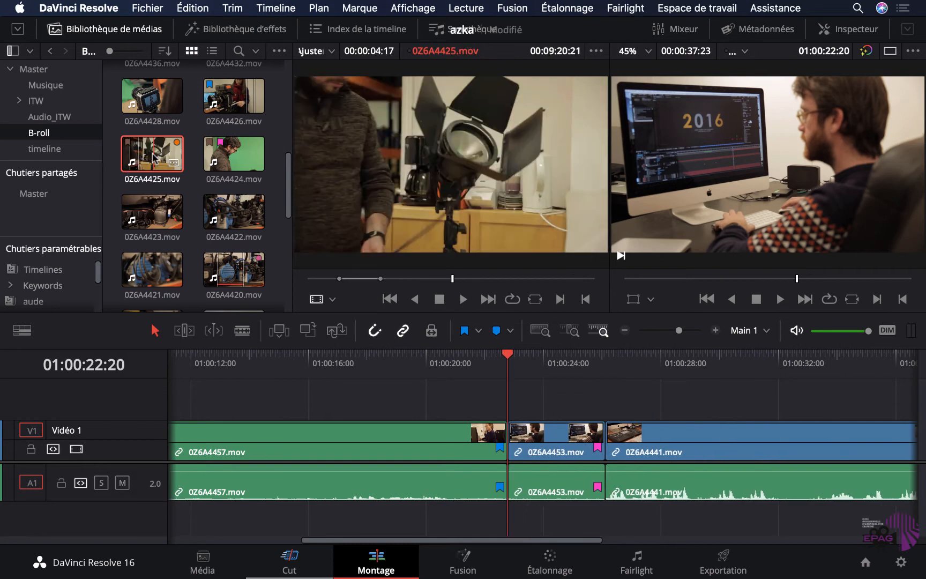
{"action": "key", "text": "super+shift+z"}
{"action": "key", "text": "super+z"}
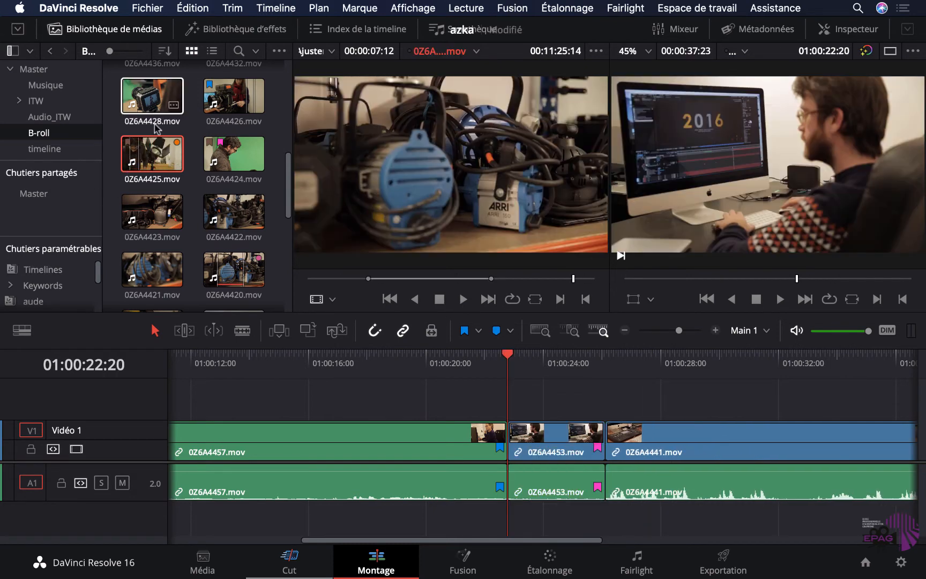
Insert the marked range of 0Z6A4425.mov at 01:00:22:20, between 0Z6A4457.mov and 0Z6A4453.mov
{"action": "left_click_drag", "start_coordinate": [146, 160], "coordinate": [827, 84]}
{"action": "scroll", "coordinate": [701, 477], "scroll_direction": "left", "scroll_amount": 5}
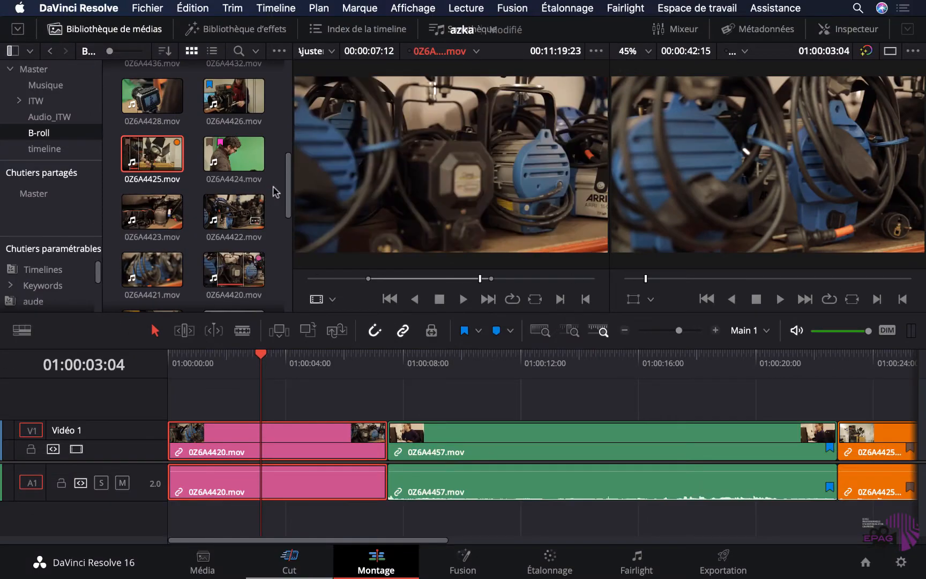
Replace the 0Z6A4420.mov clip at the start of Vidéo 1 with 0Z6A4415.mov from the B-roll bin
{"action": "left_click_drag", "start_coordinate": [289, 194], "coordinate": [288, 247]}
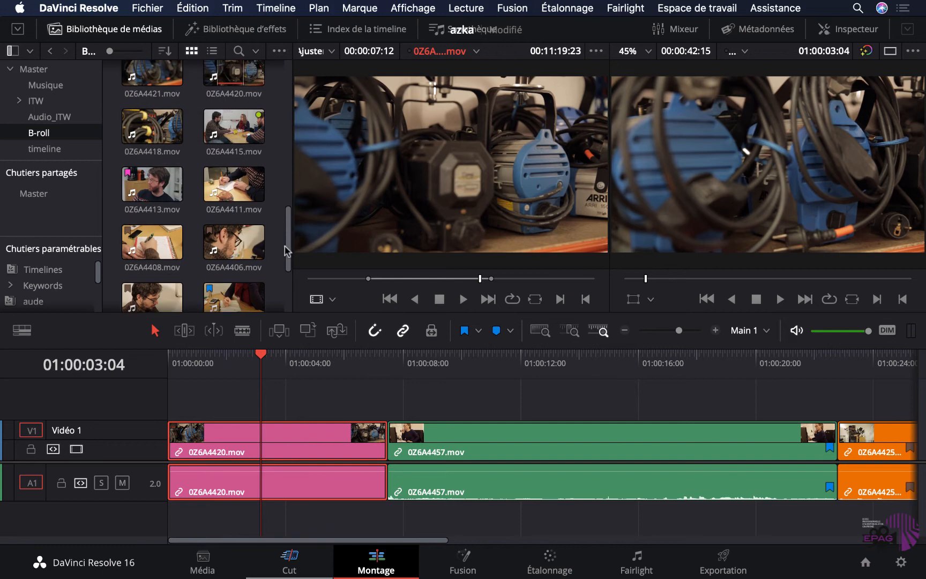
{"action": "left_click", "coordinate": [243, 128]}
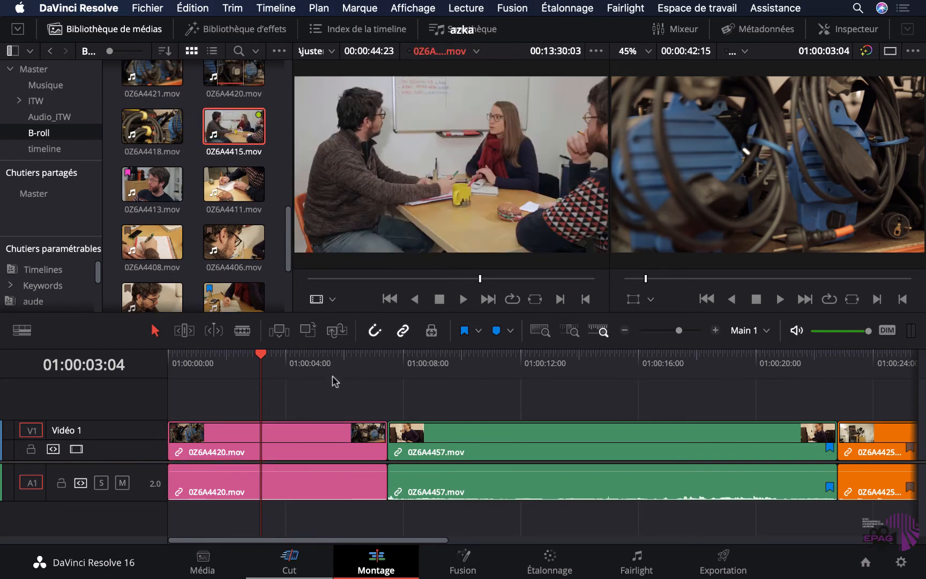
{"action": "left_click", "coordinate": [336, 330]}
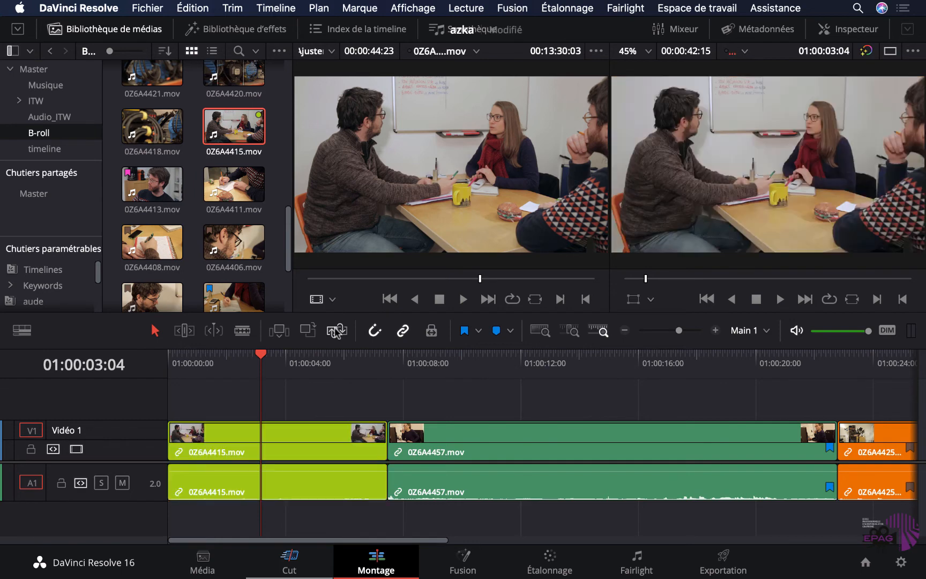
Swap 0Z6A4425.mov with 0Z6A4453.mov on Vidéo 1 so the orange clip sits directly before 0Z6A4441.mov
{"action": "key", "text": "Right"}
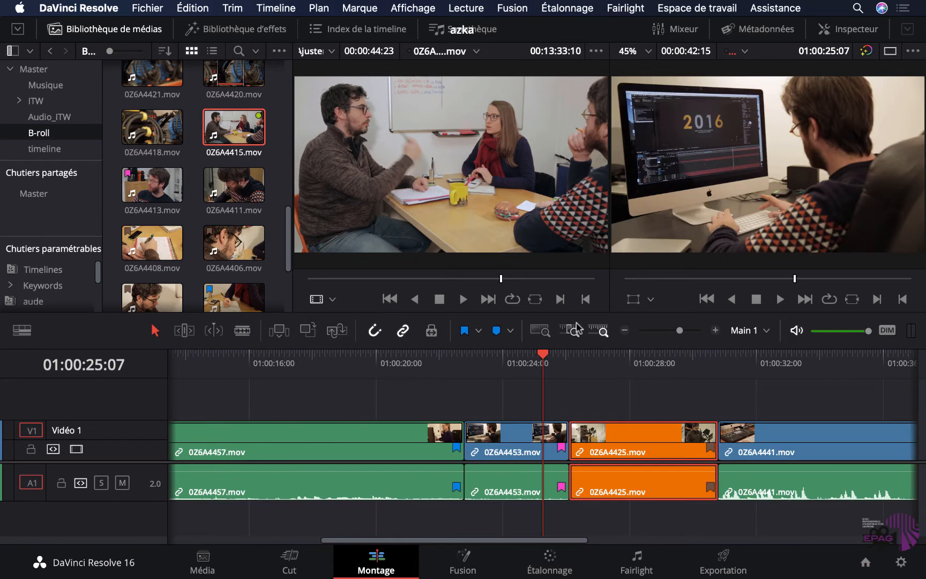
{"action": "left_click", "coordinate": [576, 328]}
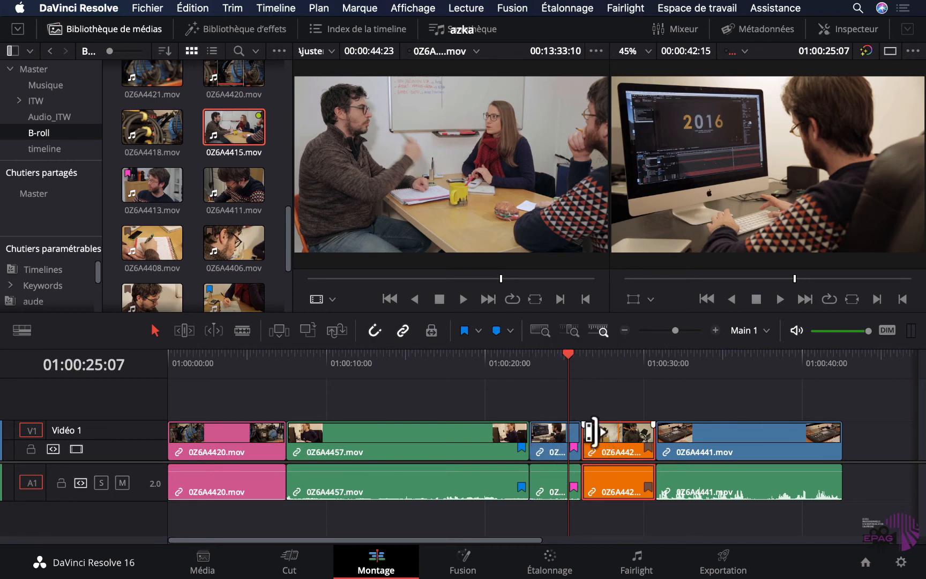
Try moving 0Z6A4425.mov onto the beginning of 0Z6A4441.mov on Vidéo 1, and undo the move
{"action": "left_click", "coordinate": [557, 441]}
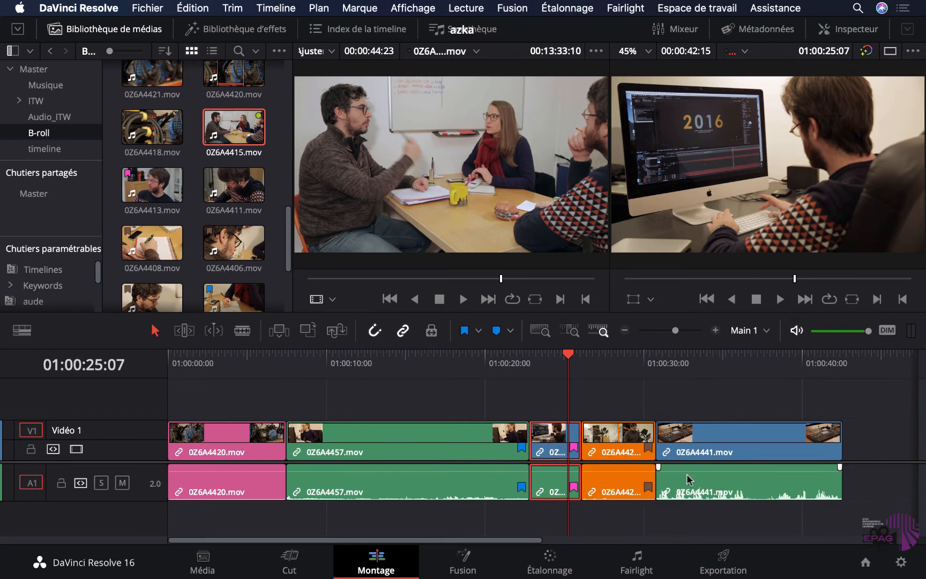
{"action": "left_click", "coordinate": [636, 442]}
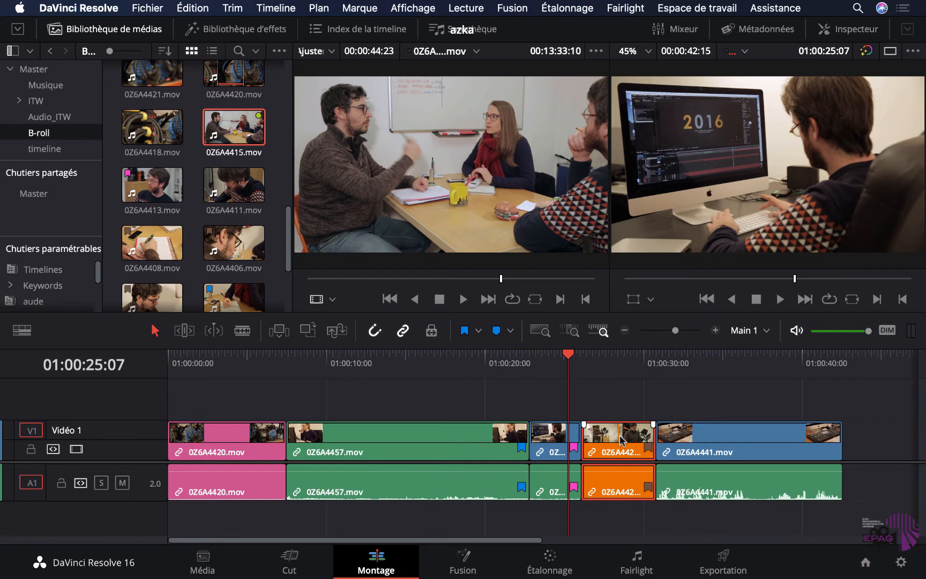
{"action": "left_click_drag", "start_coordinate": [620, 440], "coordinate": [679, 449]}
{"action": "key", "text": "super+z"}
{"action": "key", "text": "super+z"}
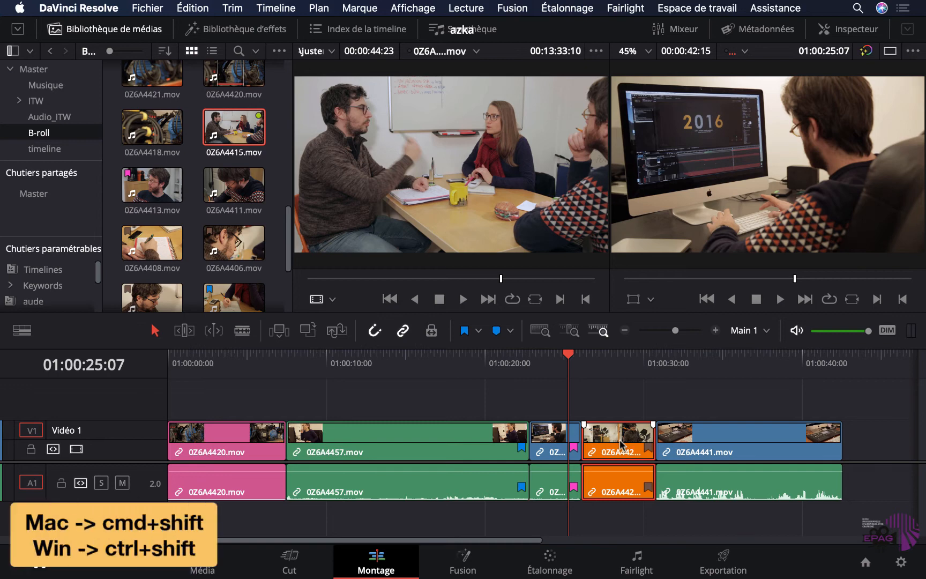
Swap 0Z6A4425.mov with 0Z6A4453.mov on Vidéo 1 so the orange clip sits directly after 0Z6A4457.mov
{"action": "key", "text": "super+shift+comma"}
{"action": "left_click_drag", "start_coordinate": [622, 445], "coordinate": [557, 442]}
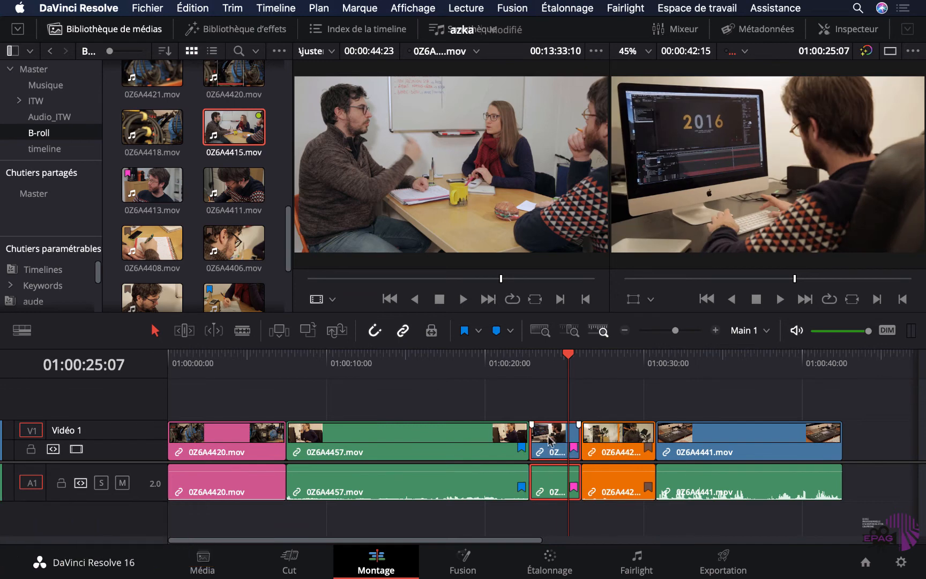
{"action": "left_click", "coordinate": [609, 444]}
{"action": "left_click_drag", "start_coordinate": [614, 442], "coordinate": [553, 442]}
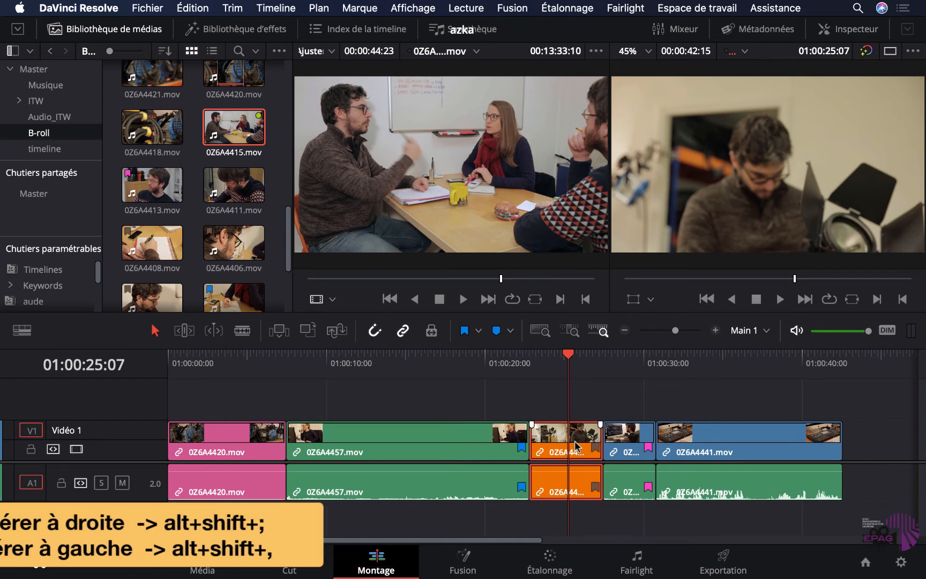
Swap 0Z6A4425.mov one place to the right and back to the left twice on the timeline, and save the project
{"action": "key", "text": "alt+shift+semicolon"}
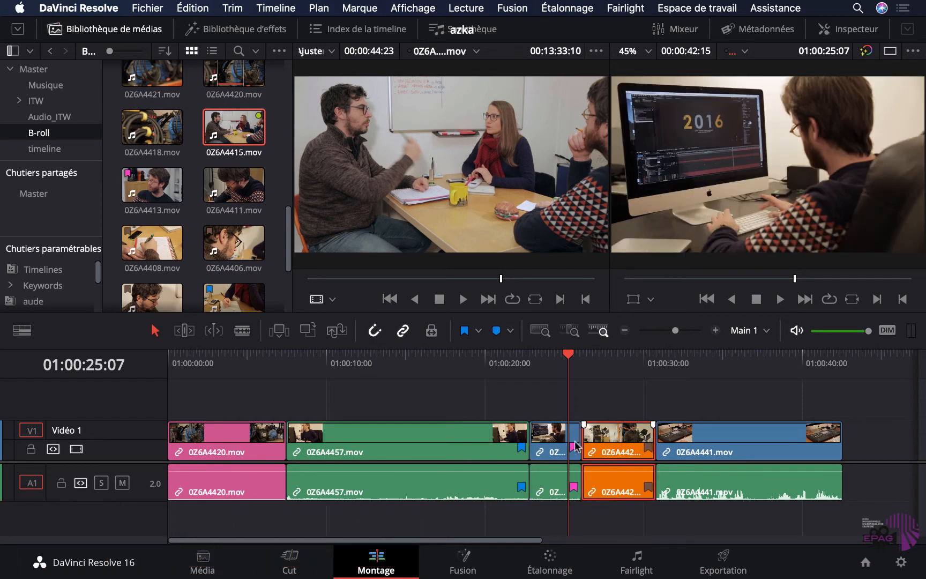
{"action": "key", "text": "super+shift+comma"}
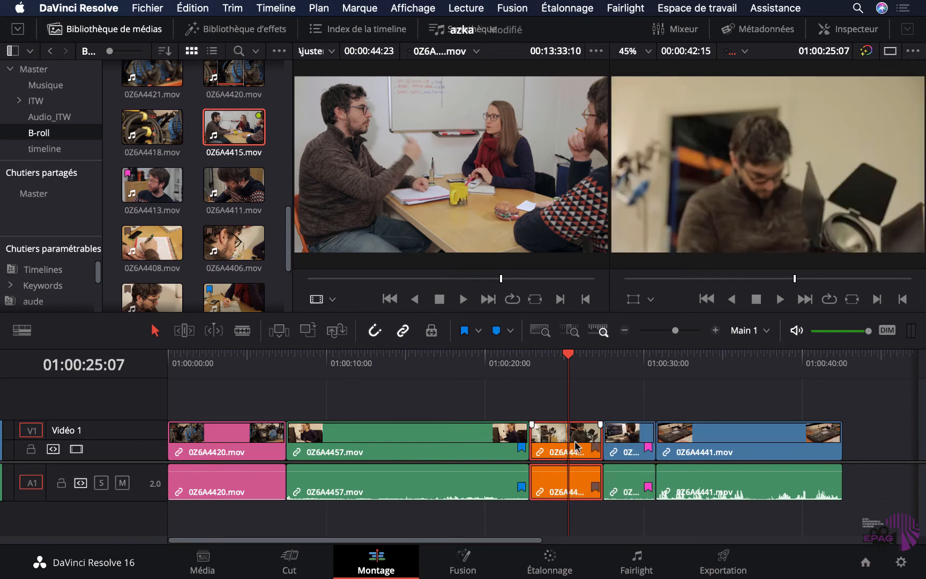
{"action": "key", "text": "super+shift+period"}
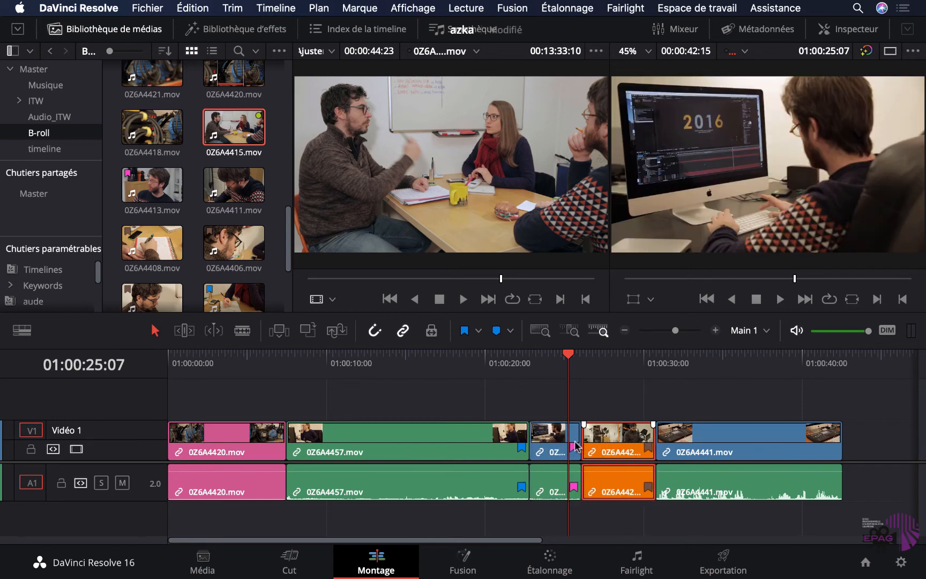
{"action": "key", "text": "super+shift+comma"}
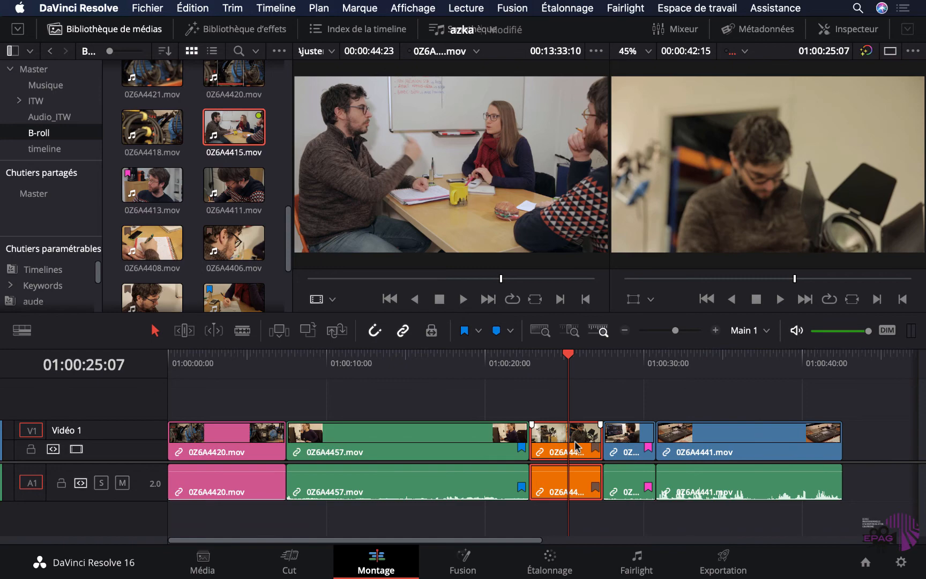
{"action": "key", "text": "super+s"}
Open the keyboard customisation and examine the list of available shortcut presets
{"action": "left_click", "coordinate": [185, 8]}
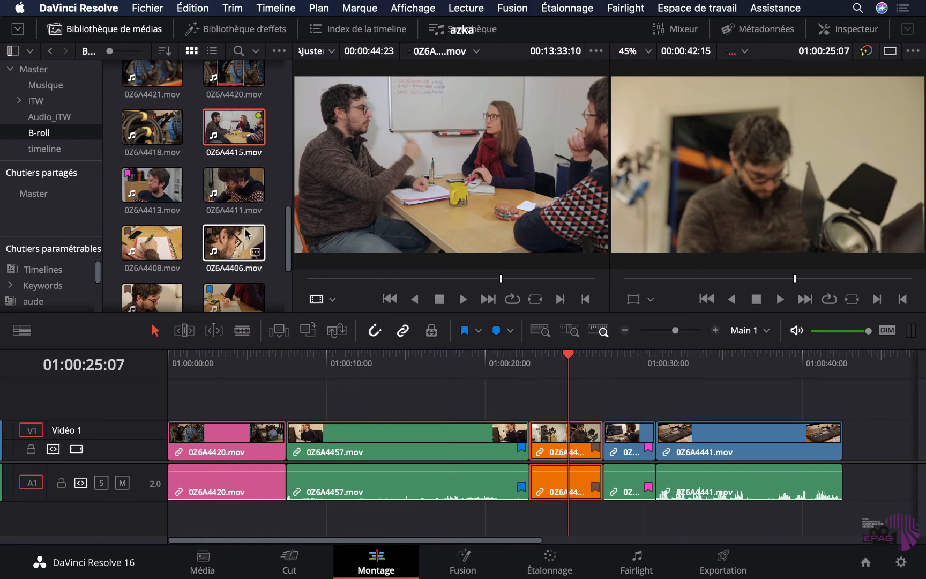
{"action": "left_click", "coordinate": [55, 6]}
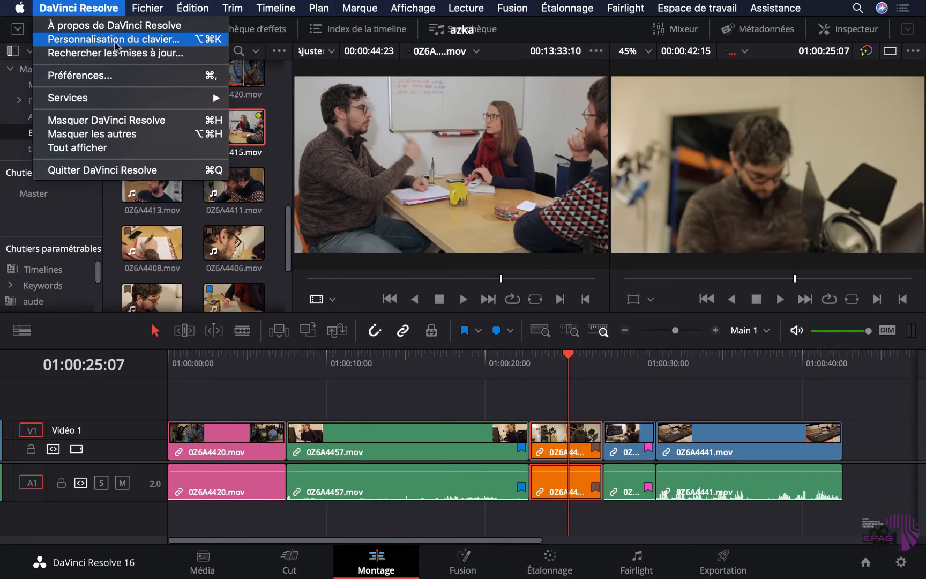
{"action": "mouse_move", "coordinate": [200, 9]}
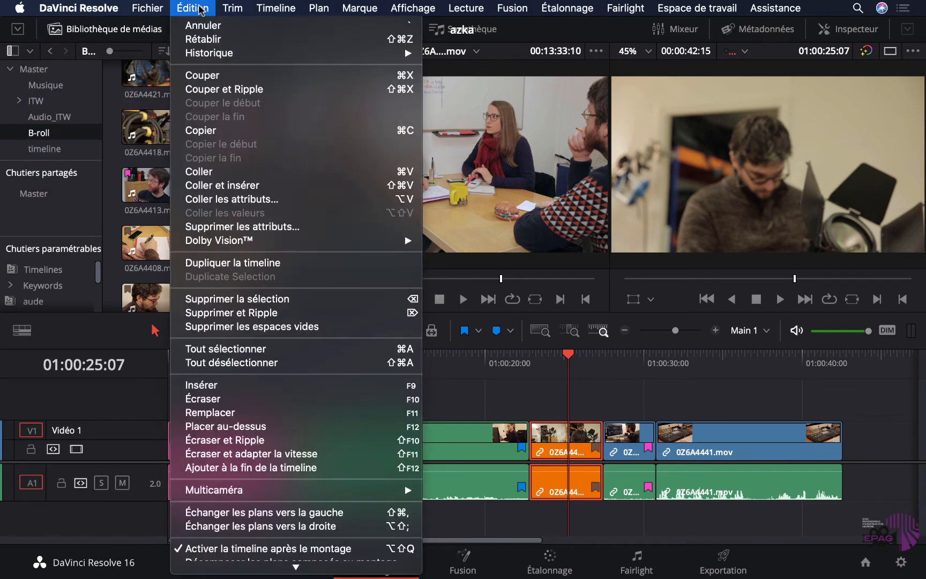
{"action": "mouse_move", "coordinate": [80, 9]}
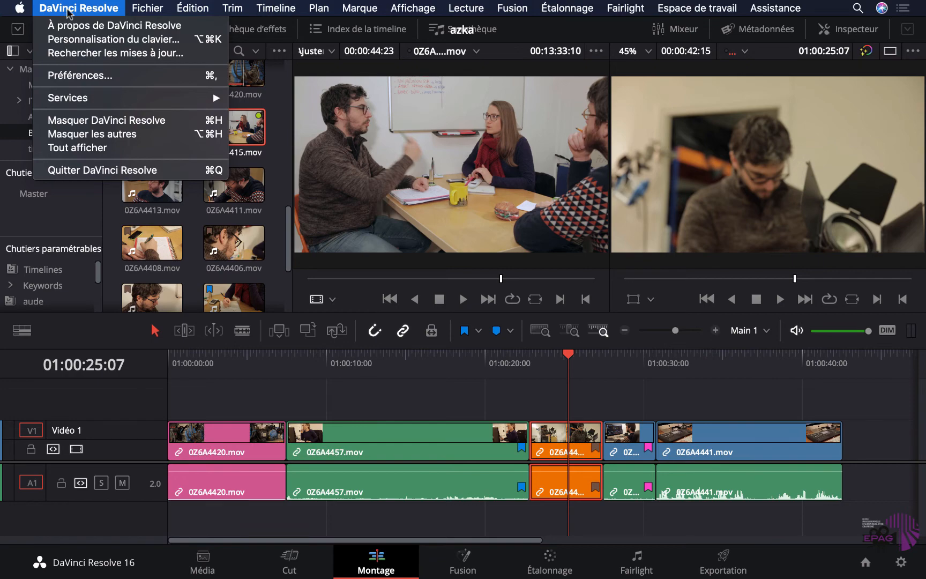
{"action": "left_click", "coordinate": [70, 10]}
{"action": "left_click", "coordinate": [189, 9]}
{"action": "mouse_move", "coordinate": [115, 7]}
{"action": "left_click", "coordinate": [108, 41]}
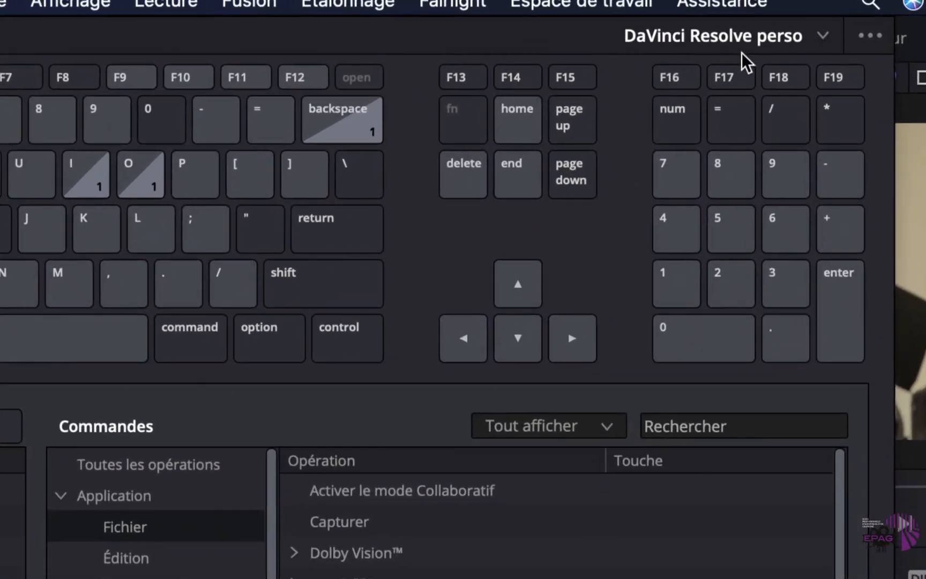
{"action": "left_click", "coordinate": [823, 35]}
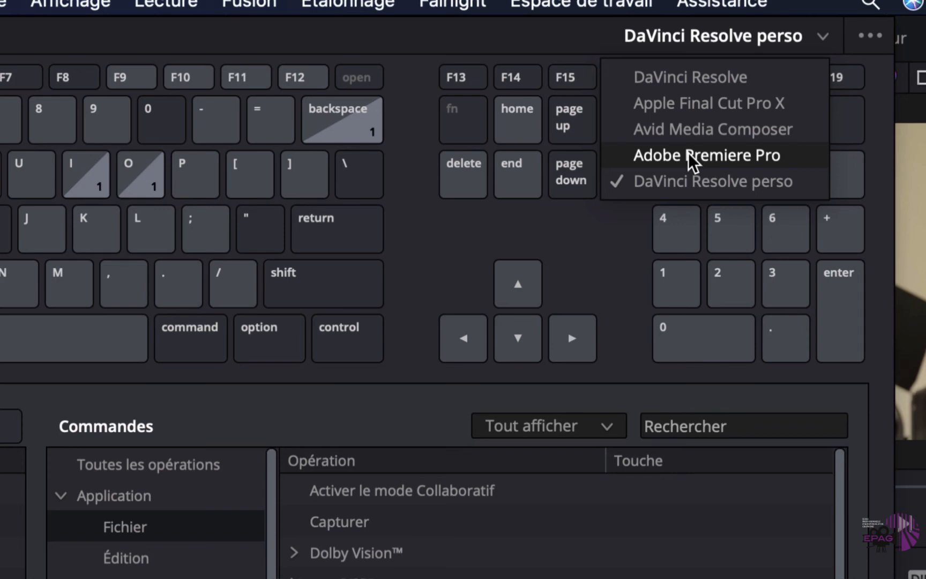
{"action": "left_click", "coordinate": [594, 227]}
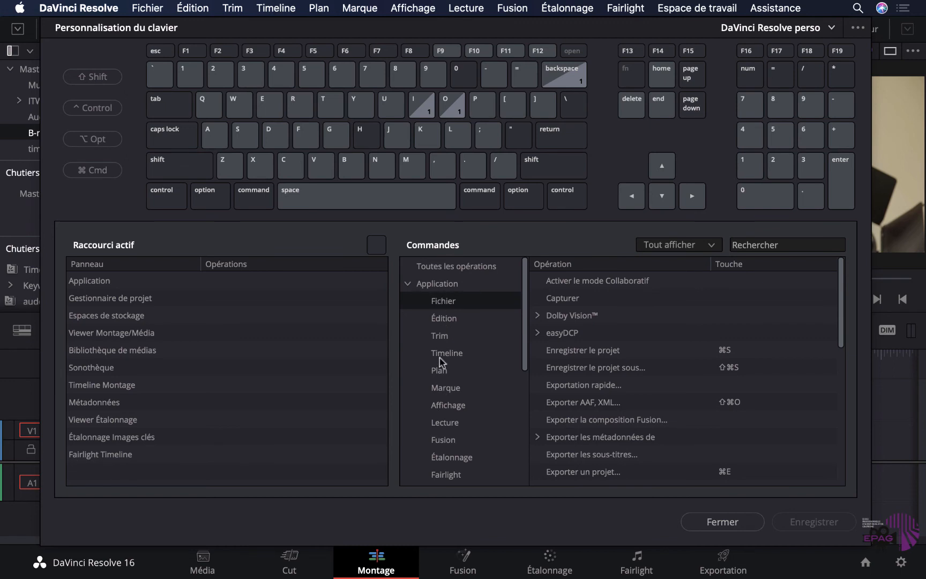
Check the shortcuts of the Échanger les plans vers la droite and vers la gauche commands under Édition, and close the keyboard customisation
{"action": "left_click", "coordinate": [448, 319]}
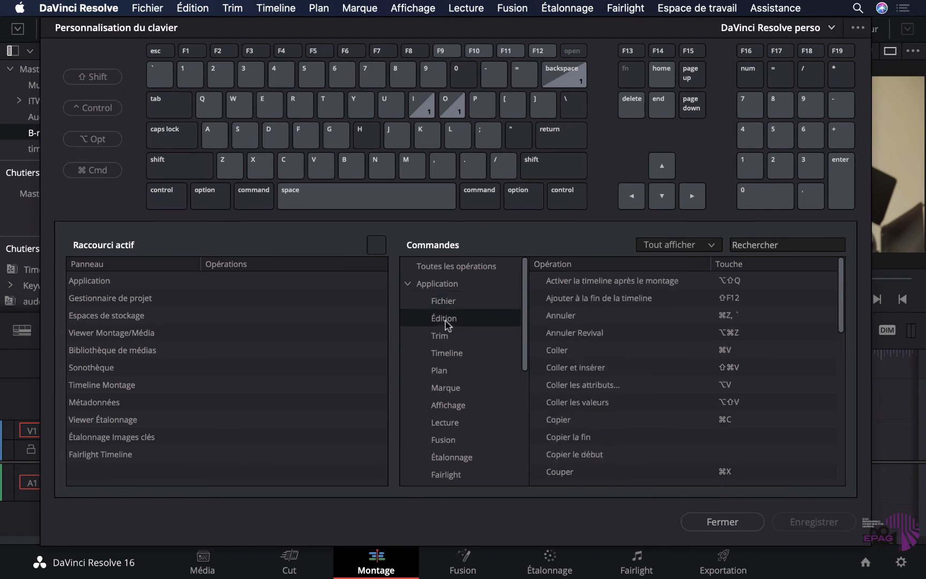
{"action": "scroll", "coordinate": [662, 416], "scroll_direction": "down", "scroll_amount": 5}
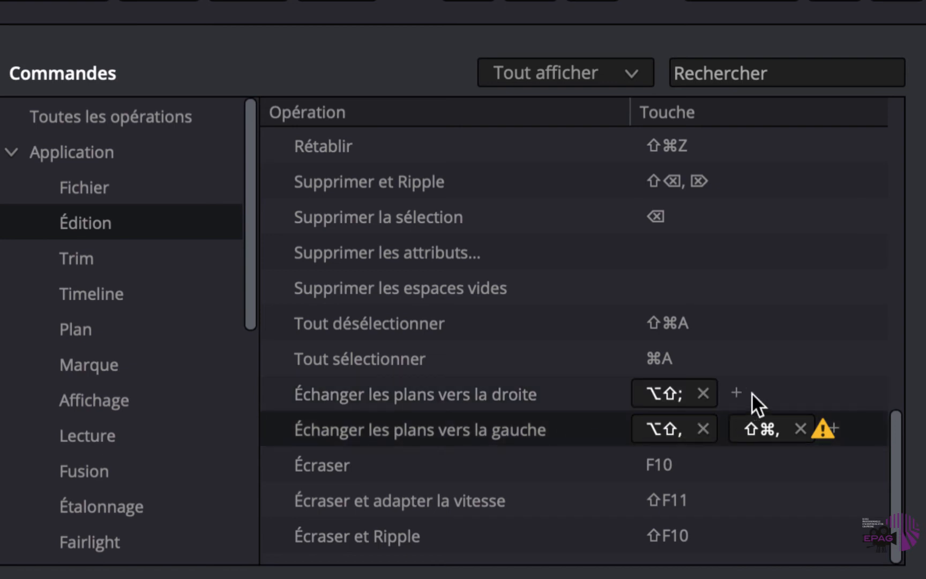
{"action": "left_click", "coordinate": [766, 427]}
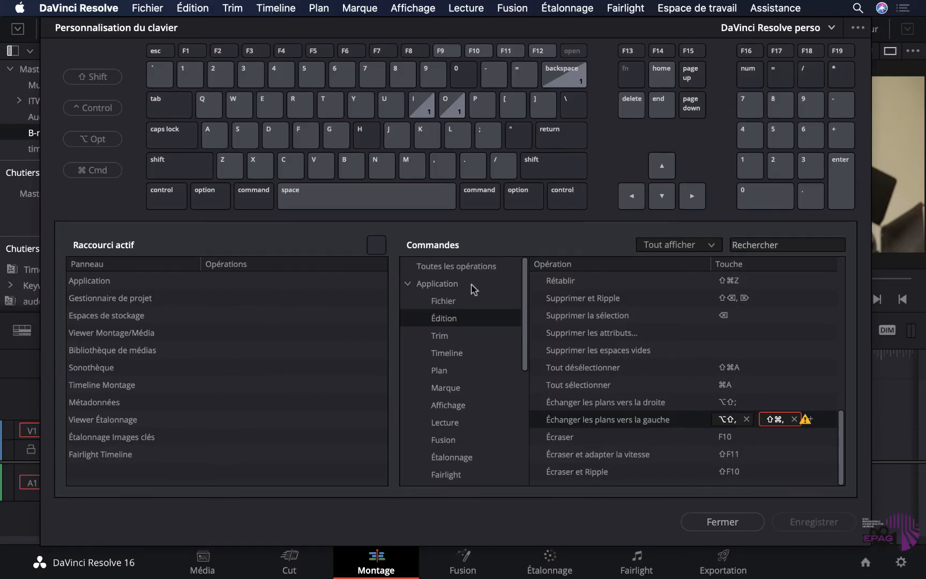
{"action": "left_click", "coordinate": [468, 268]}
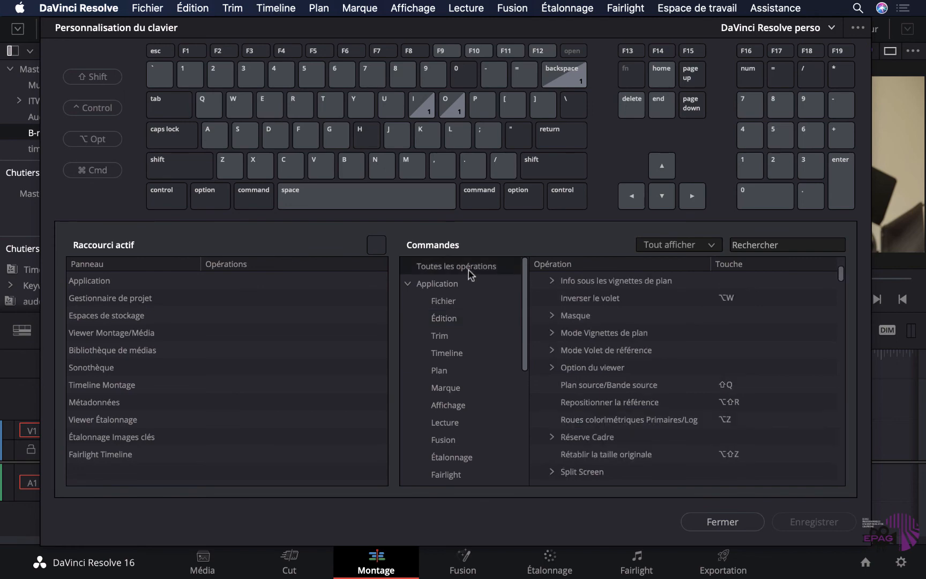
{"action": "left_click", "coordinate": [732, 526]}
Switch to the single-viewer layout and play Timeline 1 from its start and from the cut into 0Z6A4457.mov
{"action": "left_click", "coordinate": [550, 358]}
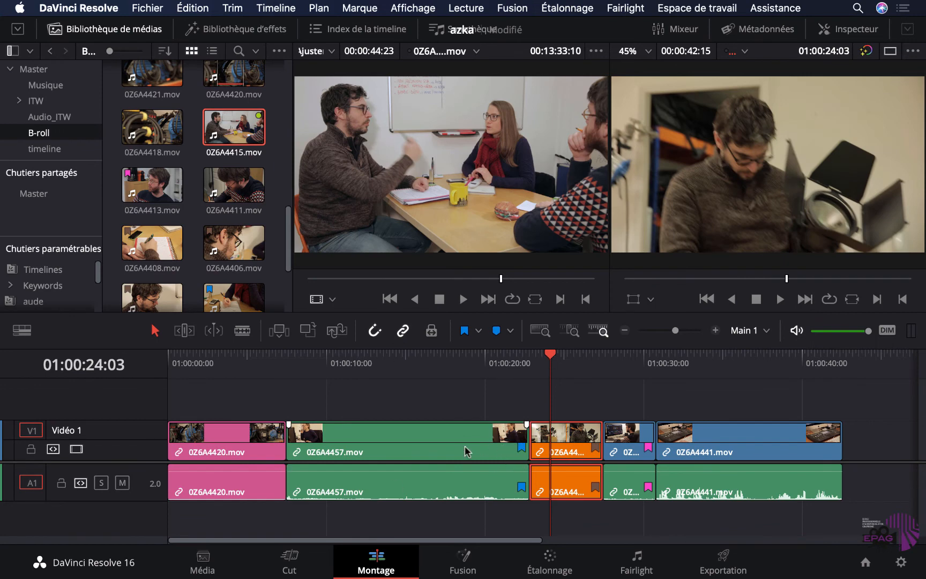
{"action": "left_click_drag", "start_coordinate": [220, 358], "coordinate": [115, 363]}
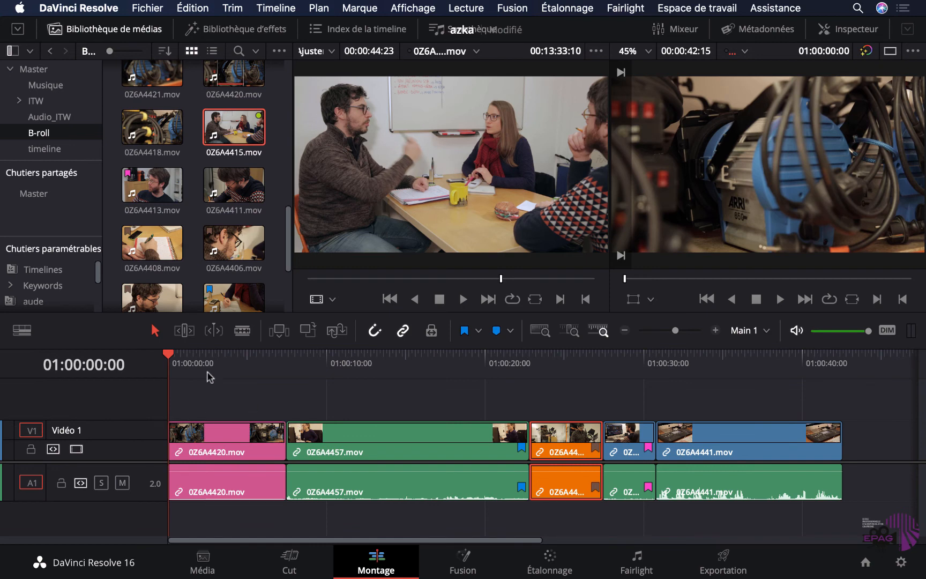
{"action": "left_click", "coordinate": [889, 49]}
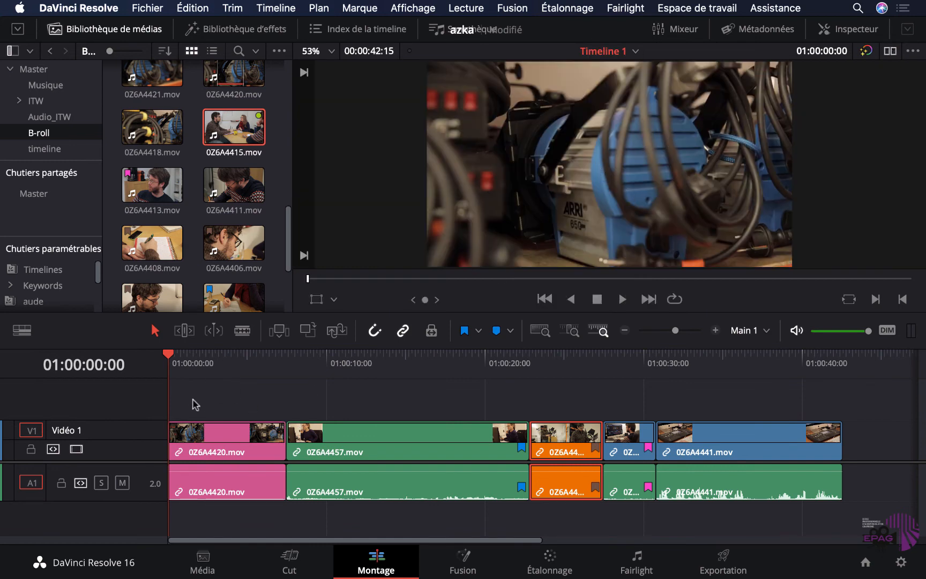
{"action": "key", "text": "space"}
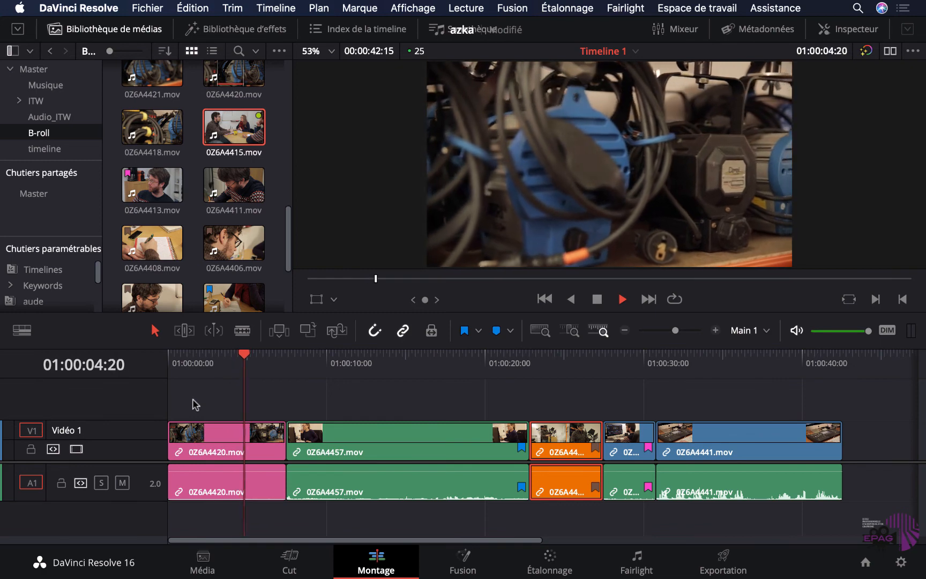
{"action": "left_click", "coordinate": [286, 355]}
{"action": "key", "text": "space"}
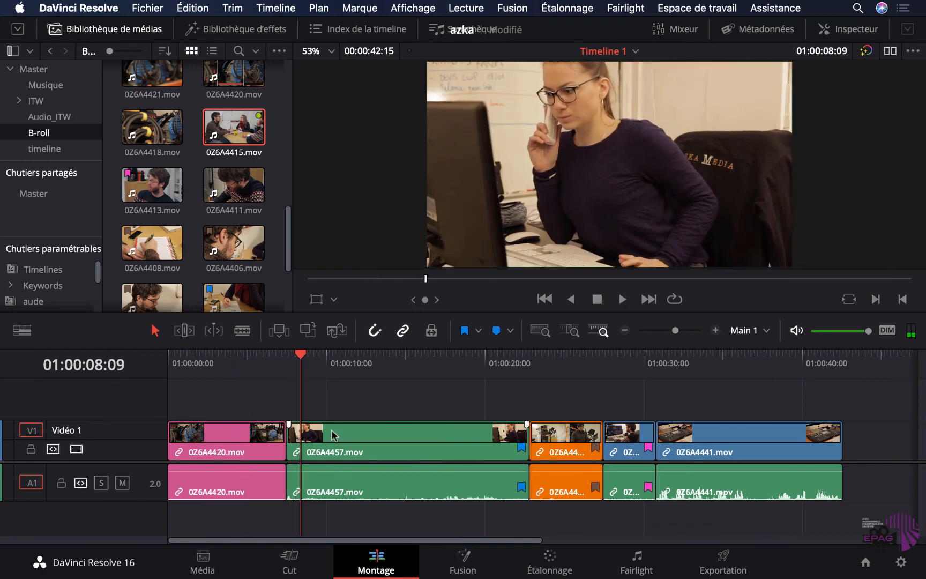
Trim the start of 0Z6A4457.mov to 01:00:08:24 and ripple-delete the gap between it and 0Z6A4420.mov
{"action": "left_click", "coordinate": [347, 457]}
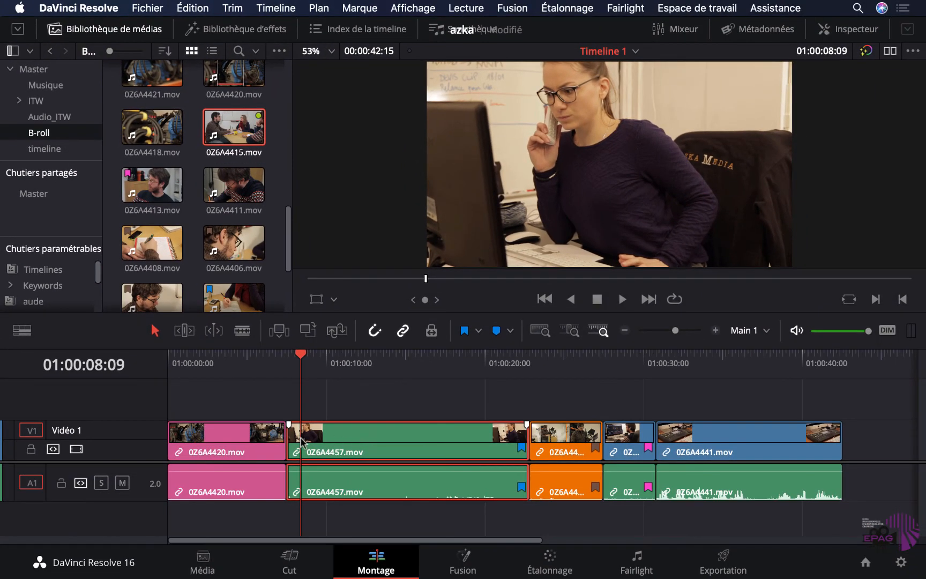
{"action": "left_click_drag", "start_coordinate": [301, 362], "coordinate": [310, 356]}
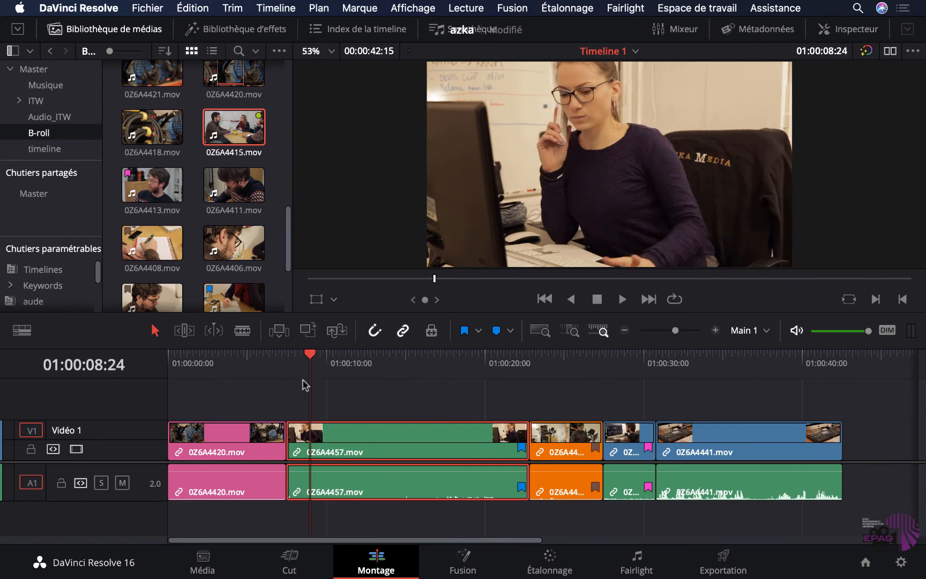
{"action": "left_click", "coordinate": [295, 442]}
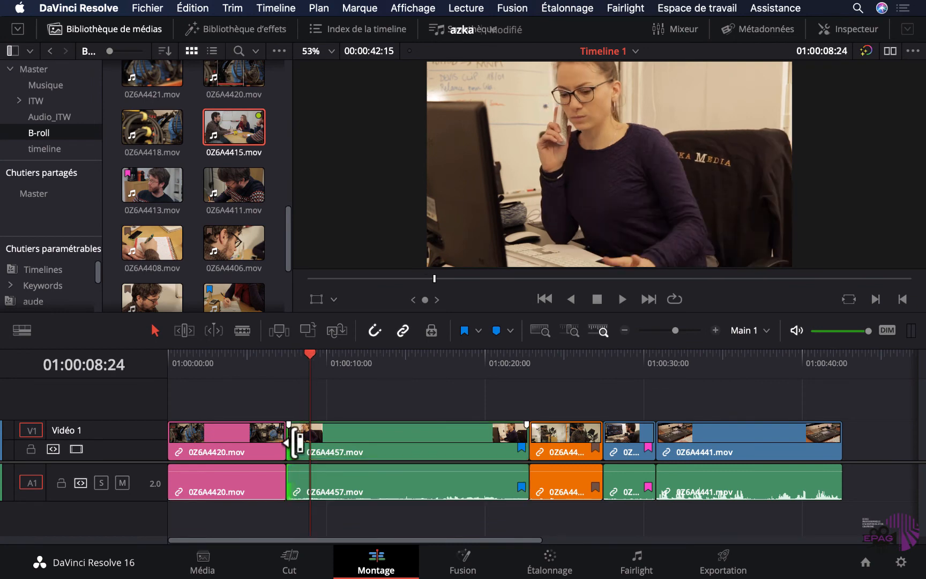
{"action": "left_click_drag", "start_coordinate": [300, 442], "coordinate": [311, 443]}
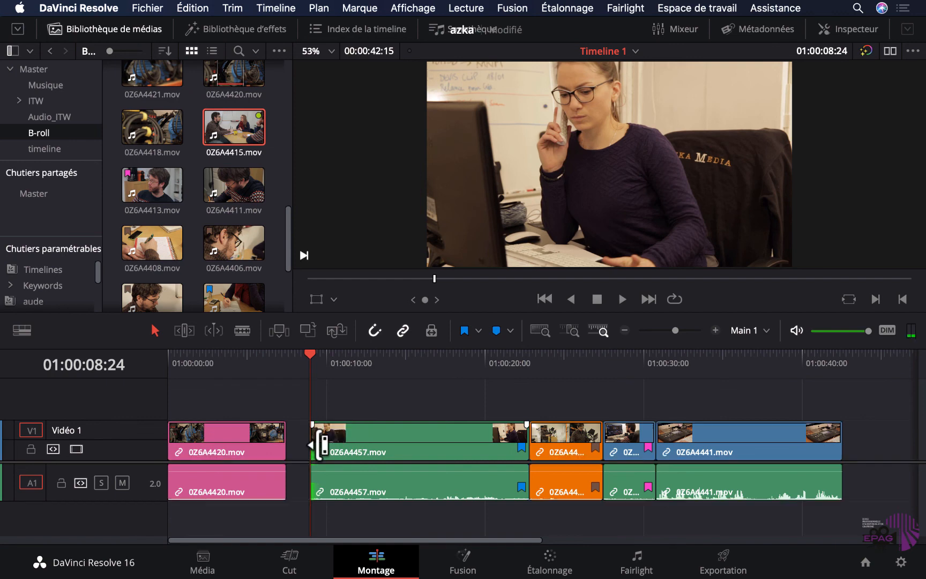
{"action": "left_click", "coordinate": [299, 444]}
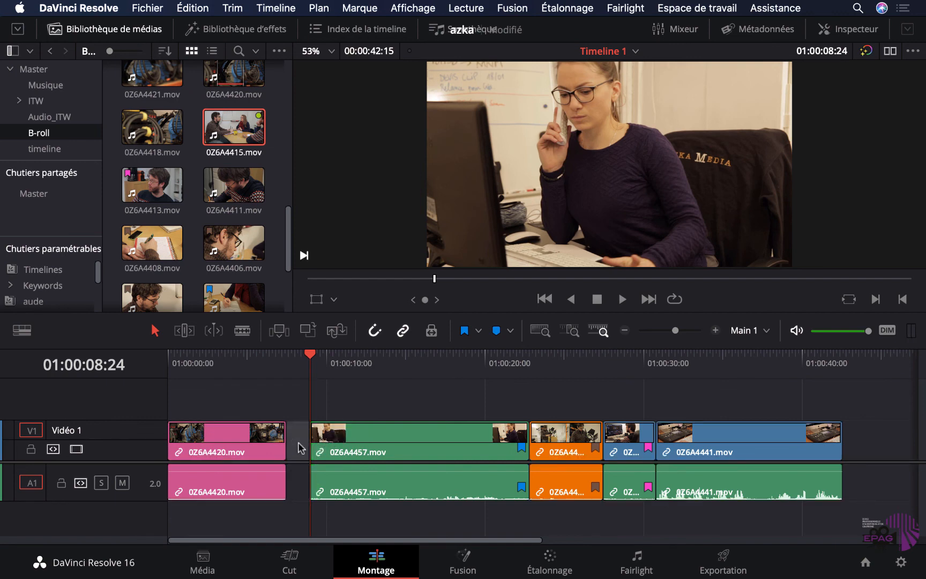
{"action": "right_click", "coordinate": [299, 444]}
{"action": "left_click", "coordinate": [335, 454]}
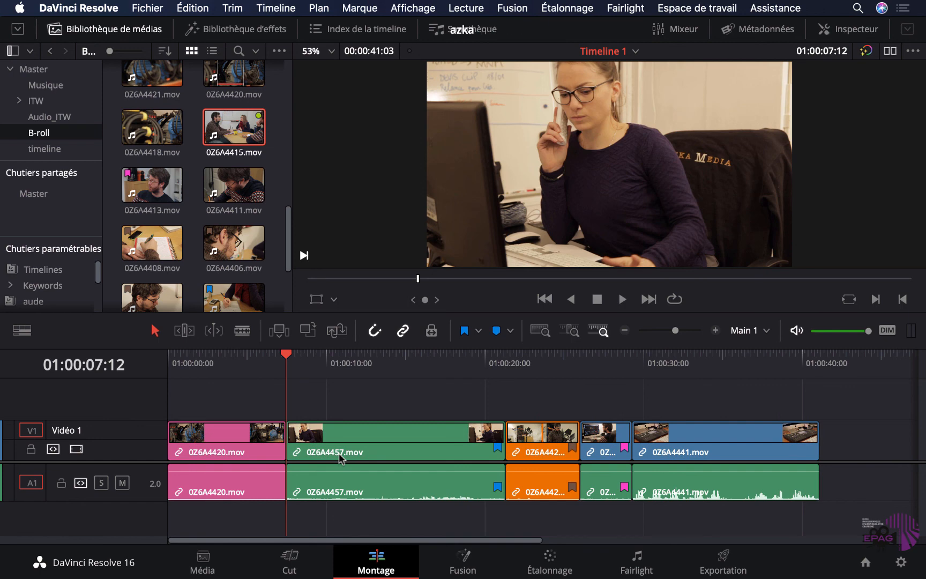
Activate Trim mode and ripple-trim the end of 0Z6A4457.mov to 01:00:12:01
{"action": "left_click", "coordinate": [358, 452]}
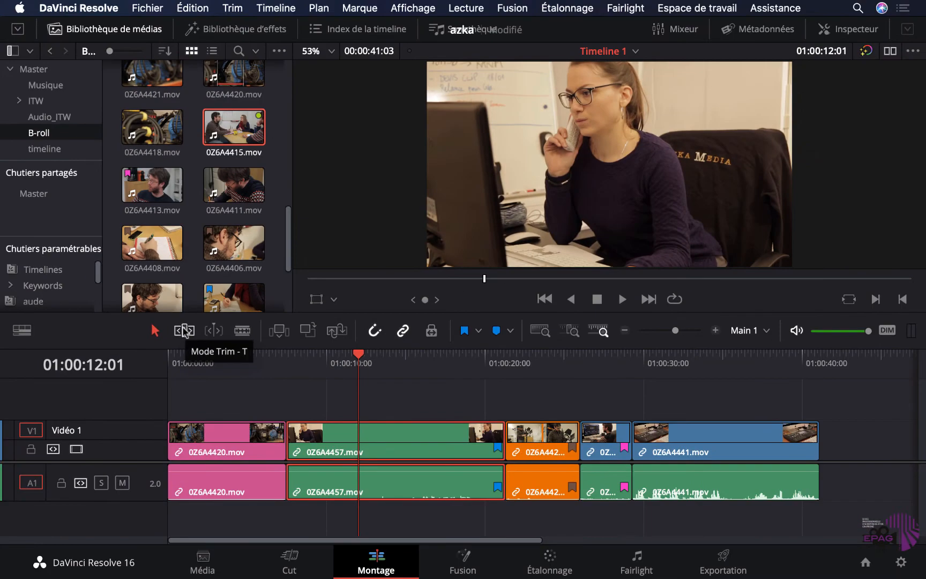
{"action": "left_click", "coordinate": [184, 328]}
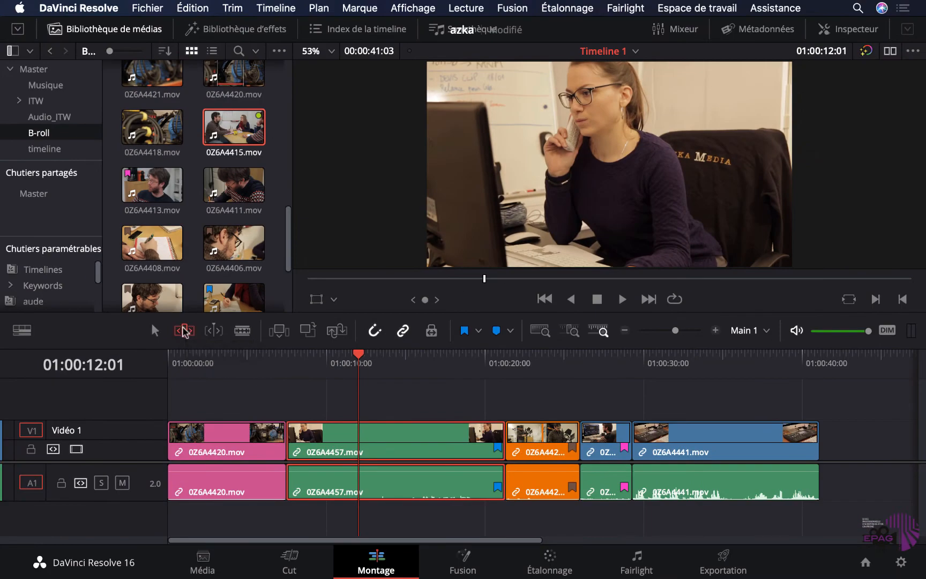
{"action": "left_click_drag", "start_coordinate": [501, 436], "coordinate": [357, 435]}
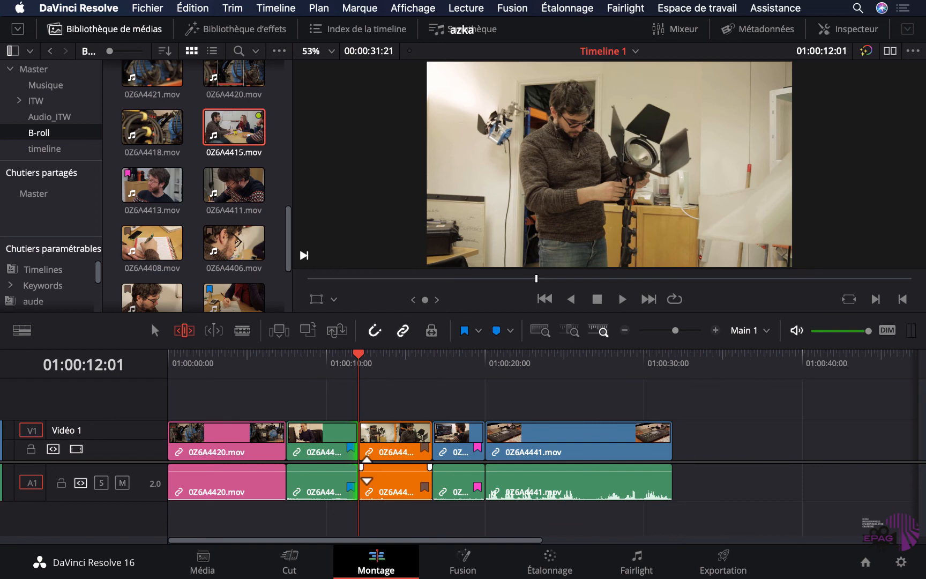
Ripple-trim the end of 0Z6A4457.mov to 01:00:10:00 and play the cut into 0Z6A4425.mov
{"action": "left_click", "coordinate": [343, 367]}
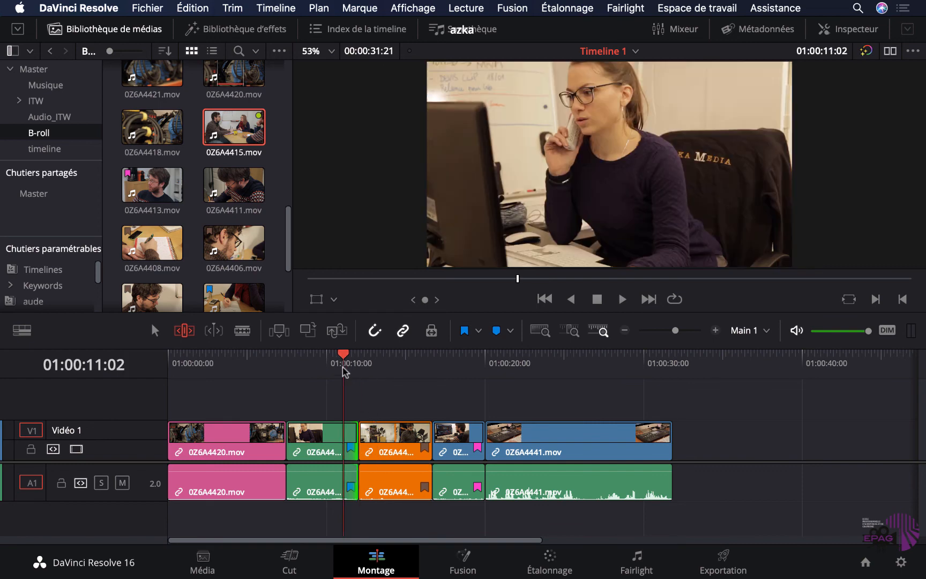
{"action": "left_click", "coordinate": [327, 368]}
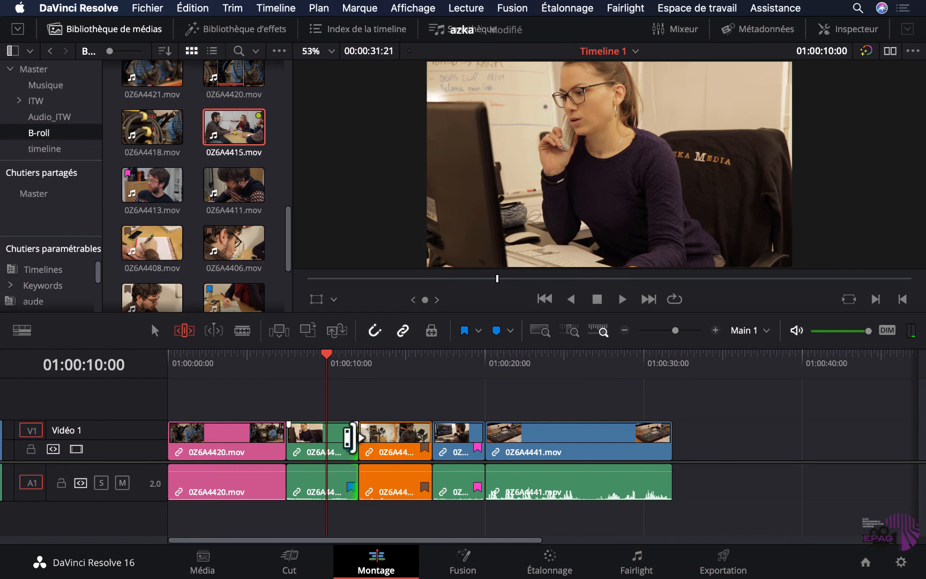
{"action": "left_click_drag", "start_coordinate": [356, 436], "coordinate": [325, 435]}
{"action": "key", "text": "space"}
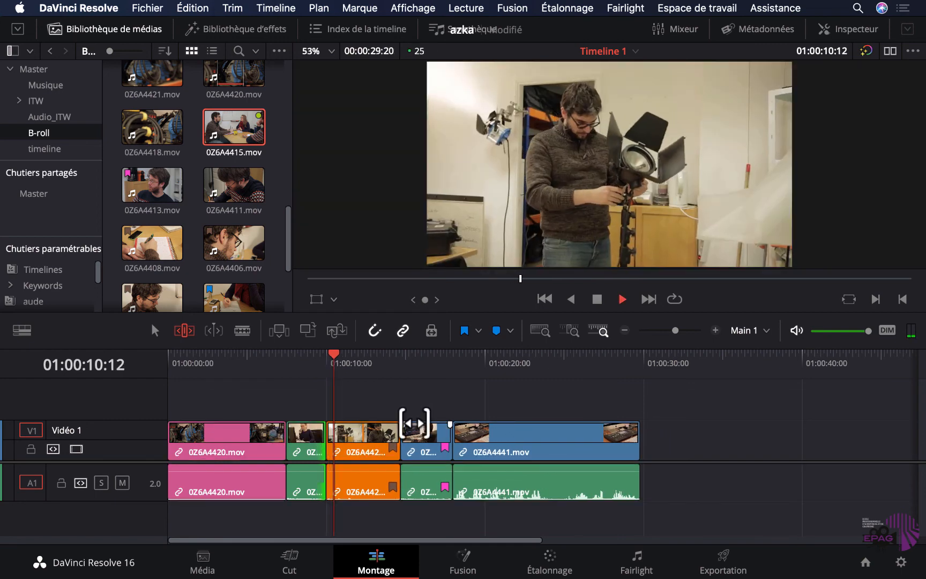
{"action": "key", "text": "space"}
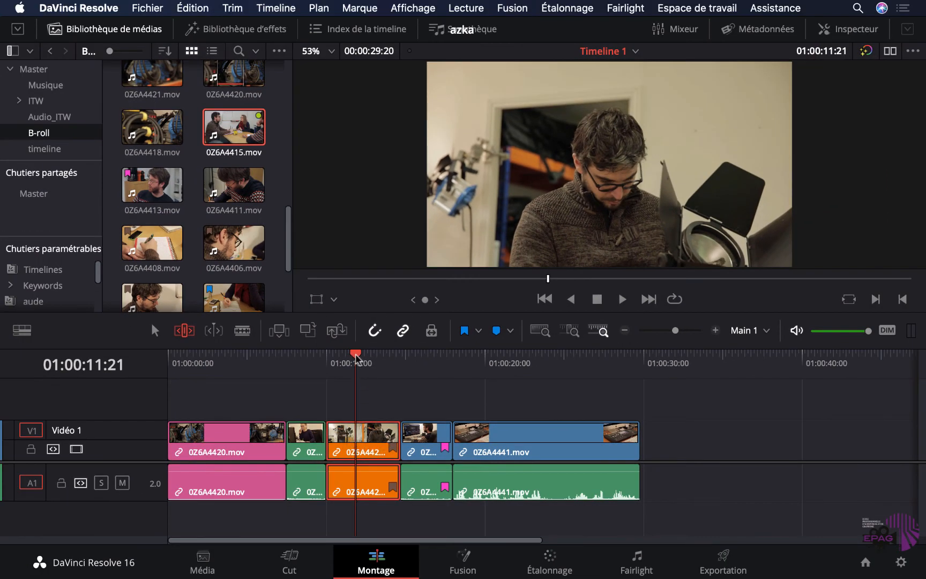
Slip 0Z6A4425.mov in place to an earlier part of its footage and play it from the clip's start
{"action": "mouse_move", "coordinate": [356, 358]}
{"action": "left_mouse_down"}
{"action": "mouse_move", "coordinate": [327, 359]}
{"action": "mouse_move", "coordinate": [376, 359]}
{"action": "mouse_move", "coordinate": [347, 359]}
{"action": "left_mouse_up"}
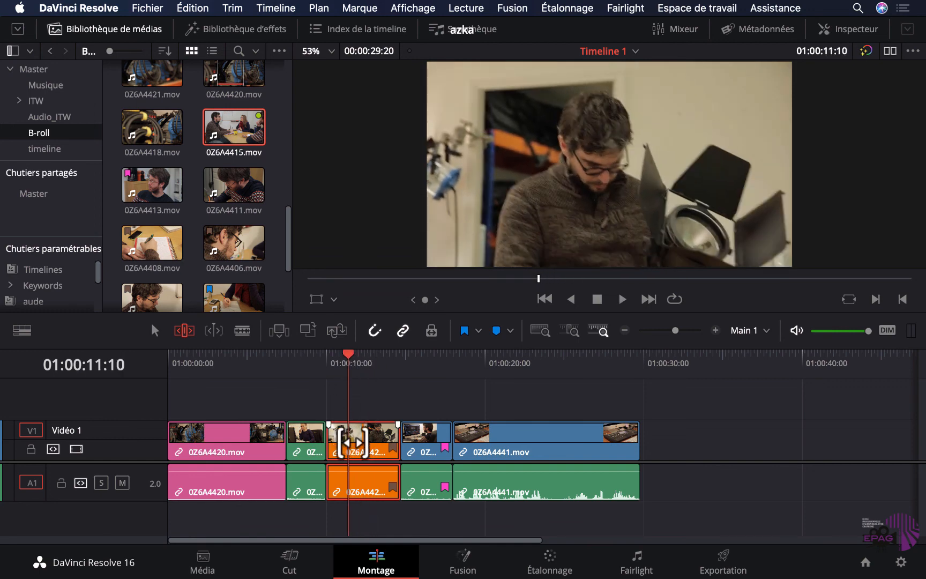
{"action": "left_click_drag", "start_coordinate": [361, 431], "coordinate": [407, 432]}
{"action": "left_click", "coordinate": [328, 361]}
{"action": "key", "text": "space"}
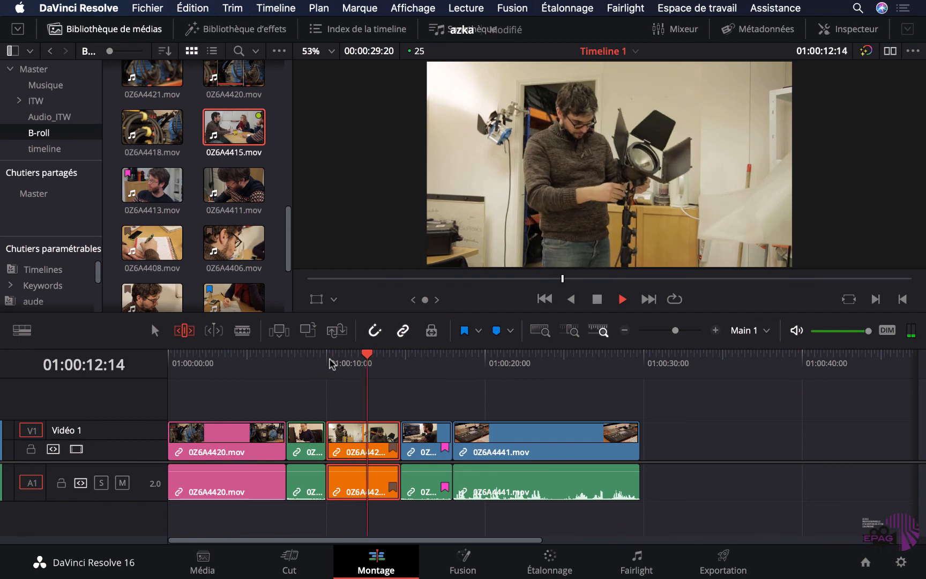
{"action": "key", "text": "space"}
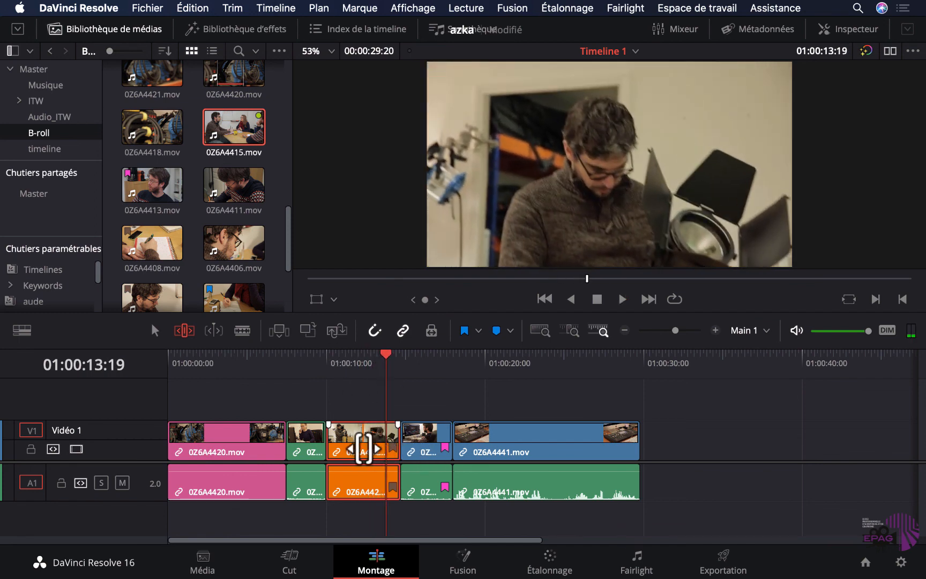
Slip 0Z6A4425.mov slightly further toward earlier footage and replay it through the cut into the next clip
{"action": "left_click_drag", "start_coordinate": [358, 431], "coordinate": [373, 431]}
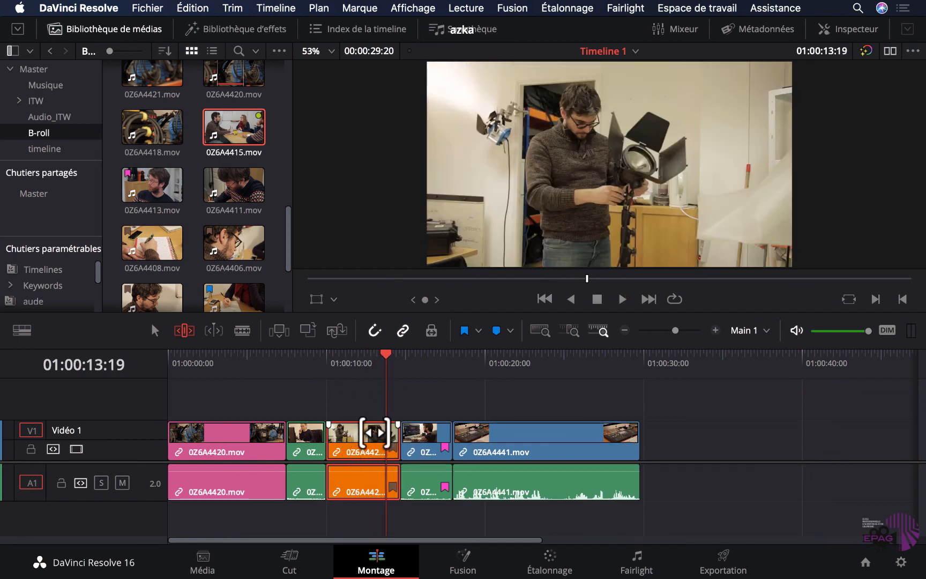
{"action": "left_click", "coordinate": [328, 365]}
{"action": "key", "text": "space"}
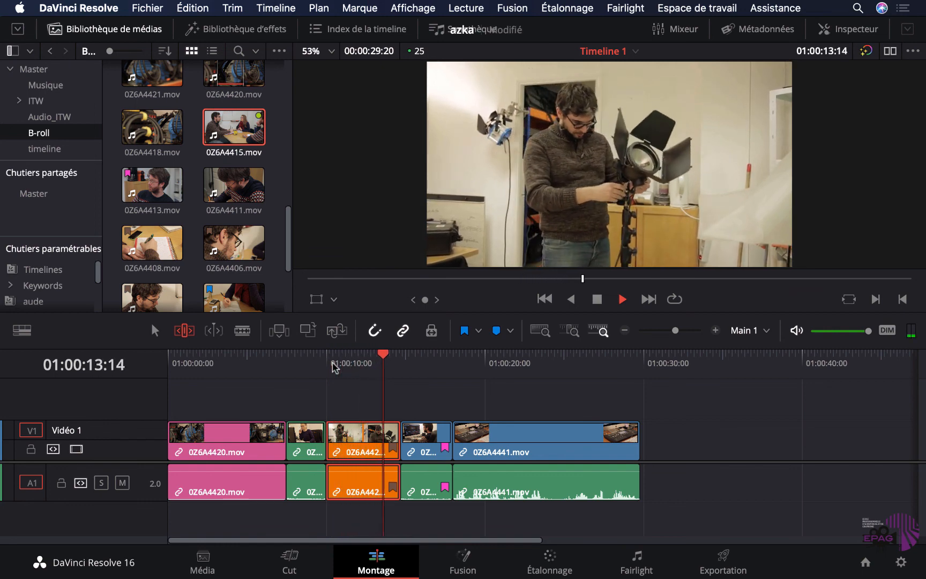
{"action": "key", "text": "space"}
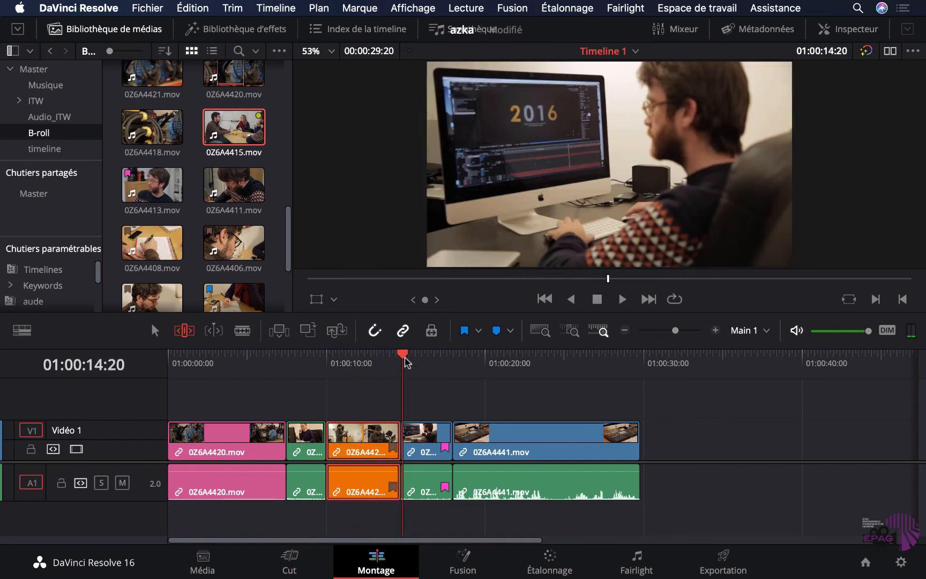
Ripple-trim the end of 0Z6A4425.mov to 01:00:13:15 and play on into 0Z6A4441.mov
{"action": "left_click_drag", "start_coordinate": [405, 363], "coordinate": [383, 362]}
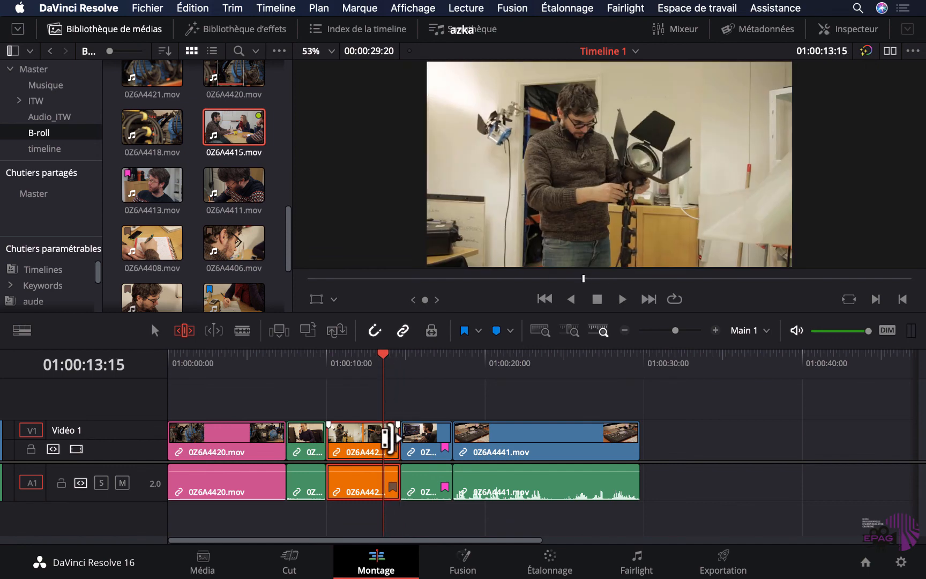
{"action": "left_click_drag", "start_coordinate": [388, 438], "coordinate": [371, 438]}
{"action": "key", "text": "space"}
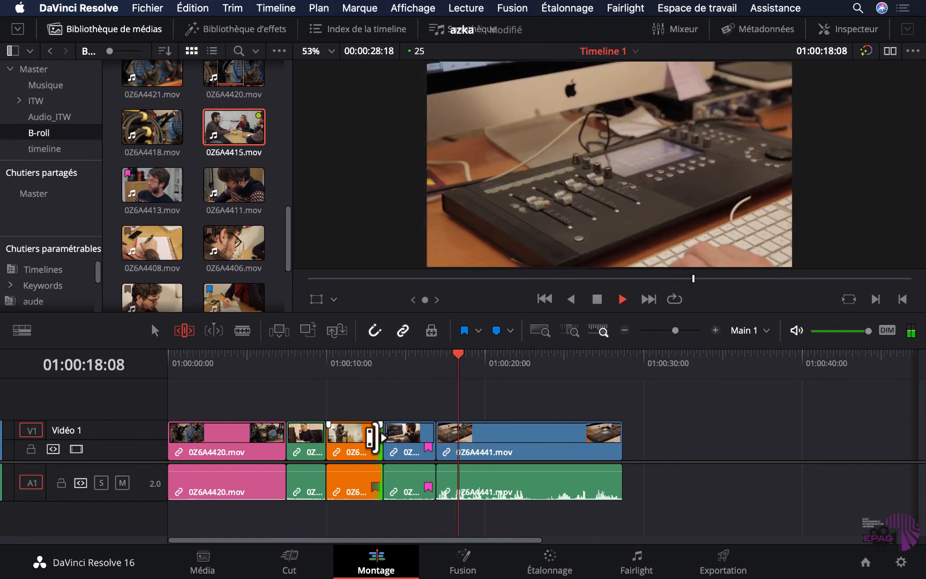
{"action": "key", "text": "space"}
Ripple-trim the start of 0Z6A4441.mov to the frame at 01:00:19:09, play it, and ripple-trim its end to 01:00:20:08
{"action": "left_click", "coordinate": [462, 451]}
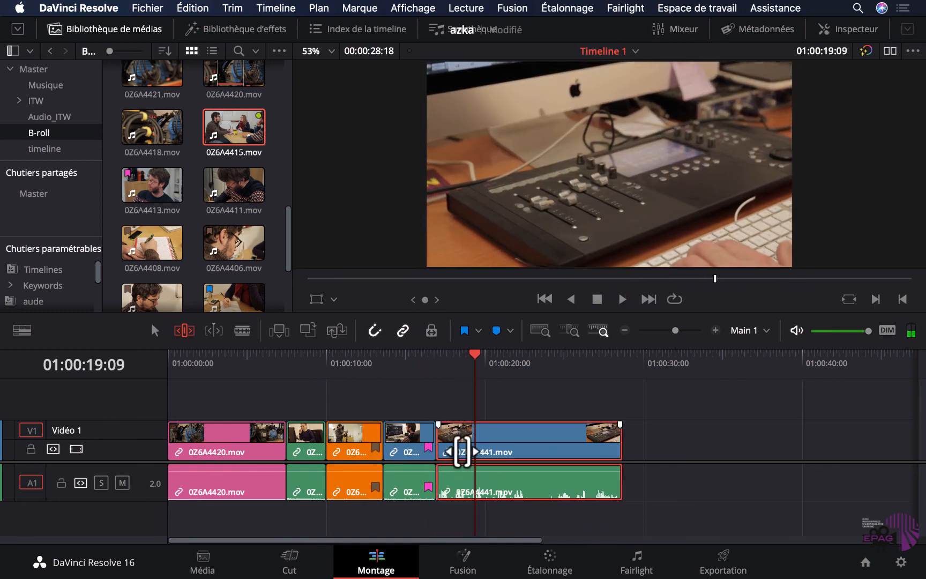
{"action": "left_click_drag", "start_coordinate": [450, 445], "coordinate": [482, 441]}
{"action": "key", "text": "space"}
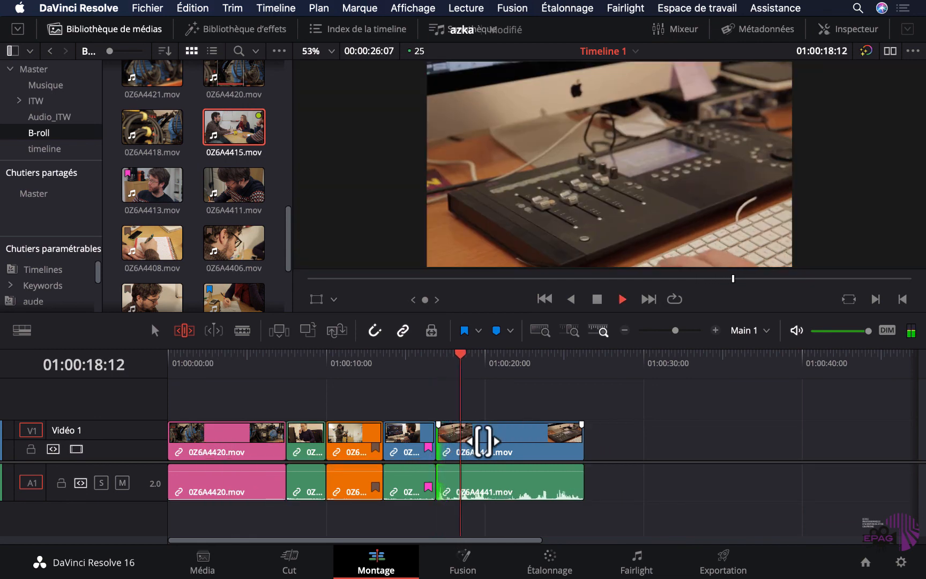
{"action": "key", "text": "space"}
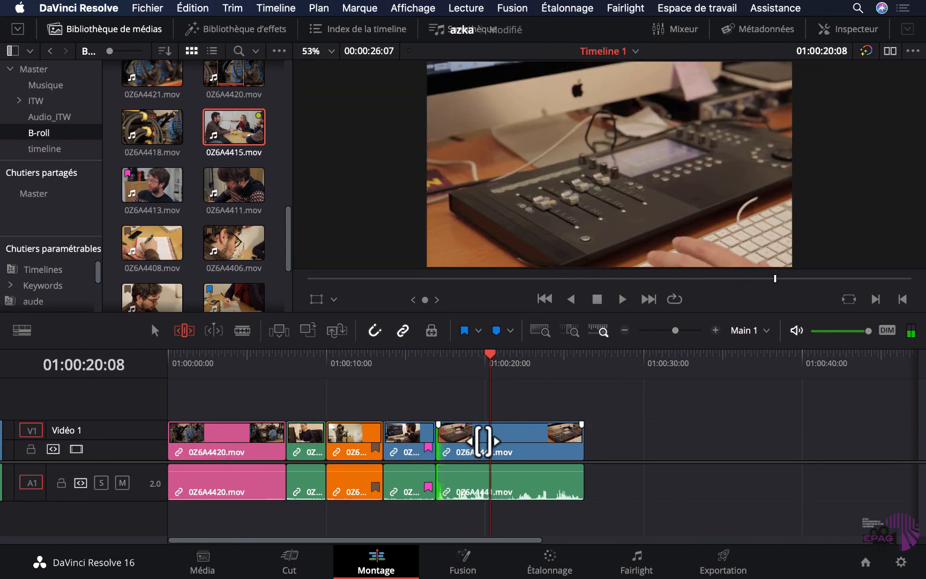
{"action": "left_click_drag", "start_coordinate": [581, 445], "coordinate": [489, 444]}
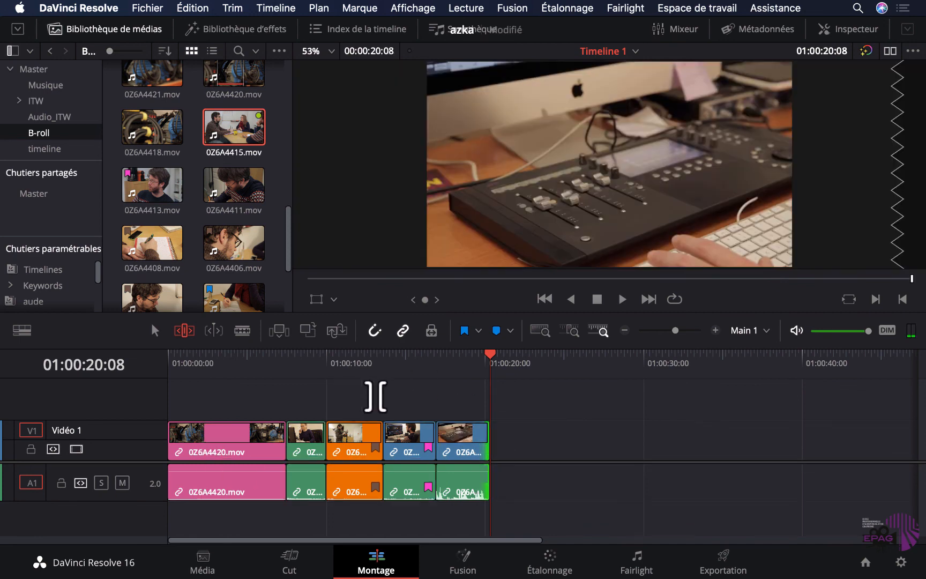
Play the trimmed sequence from within 0Z6A4420.mov into 0Z6A4425.mov and return the playhead to 01:00:00:00
{"action": "left_click", "coordinate": [248, 358]}
{"action": "key", "text": "space"}
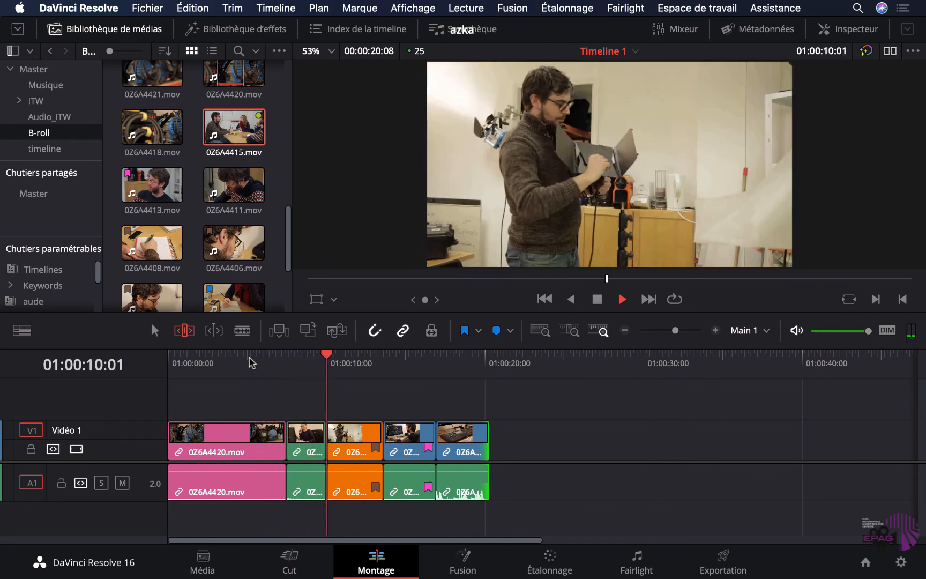
{"action": "key", "text": "space"}
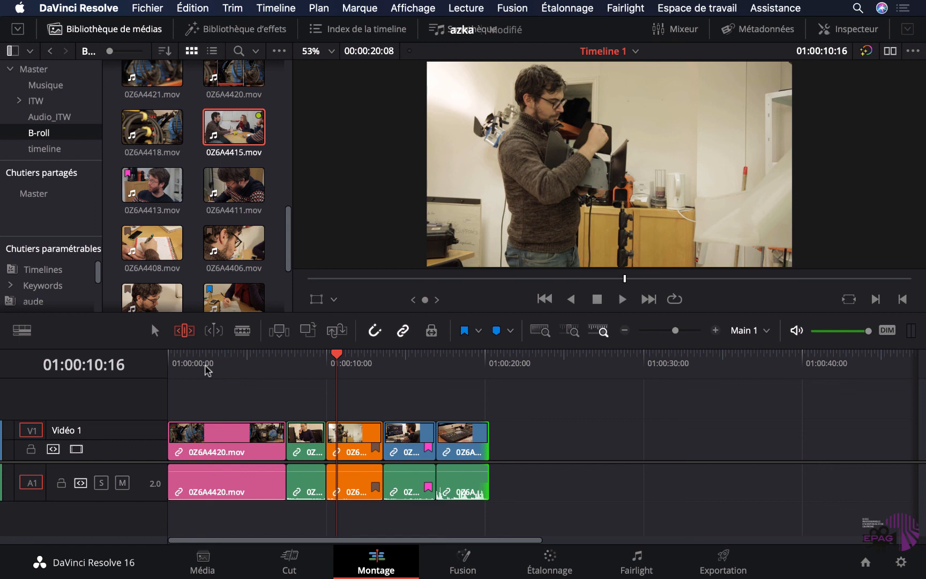
{"action": "left_click_drag", "start_coordinate": [205, 364], "coordinate": [138, 394]}
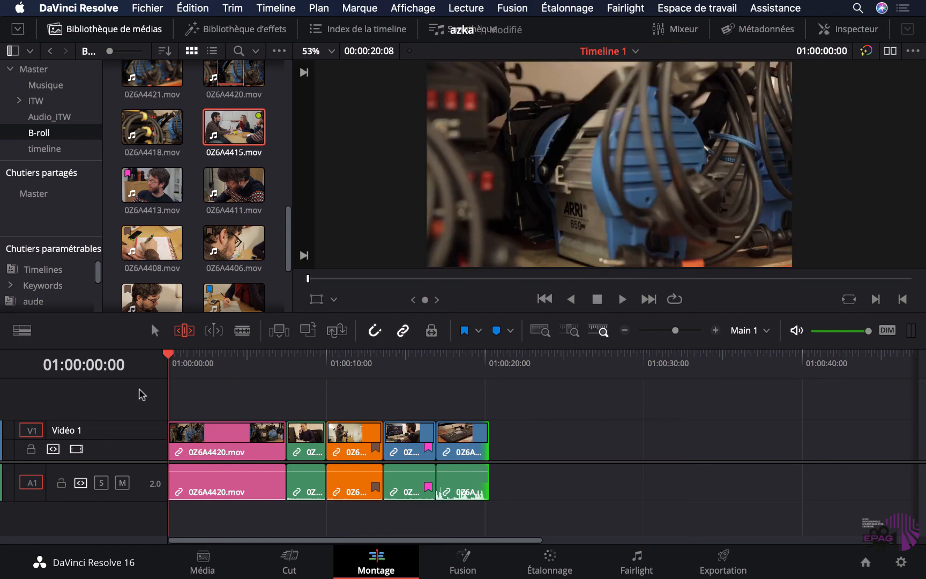